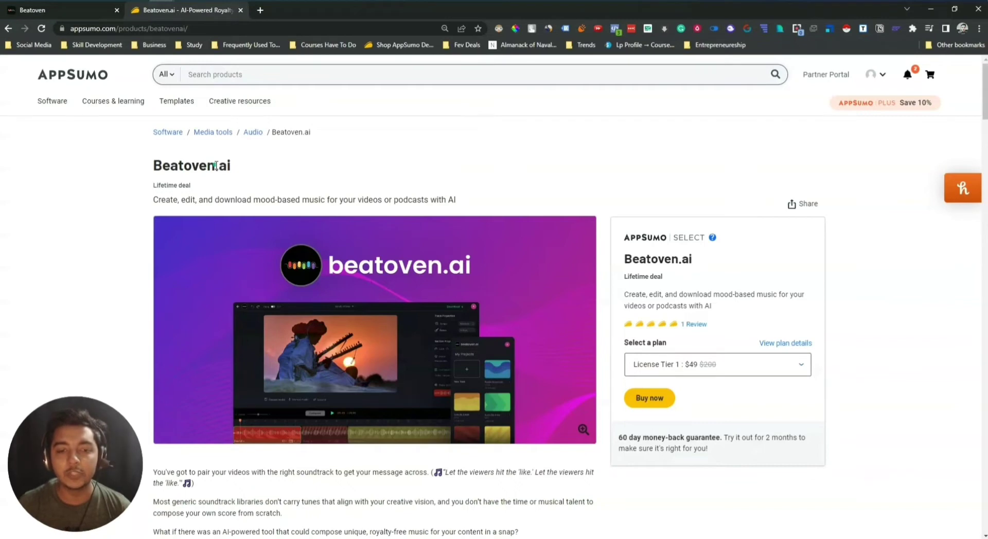
Step: Read the Beatoven.ai deal page from the overview statement down to the plans and features section
{"action": "scroll", "coordinate": [216, 166], "scroll_direction": "down", "scroll_amount": 10}
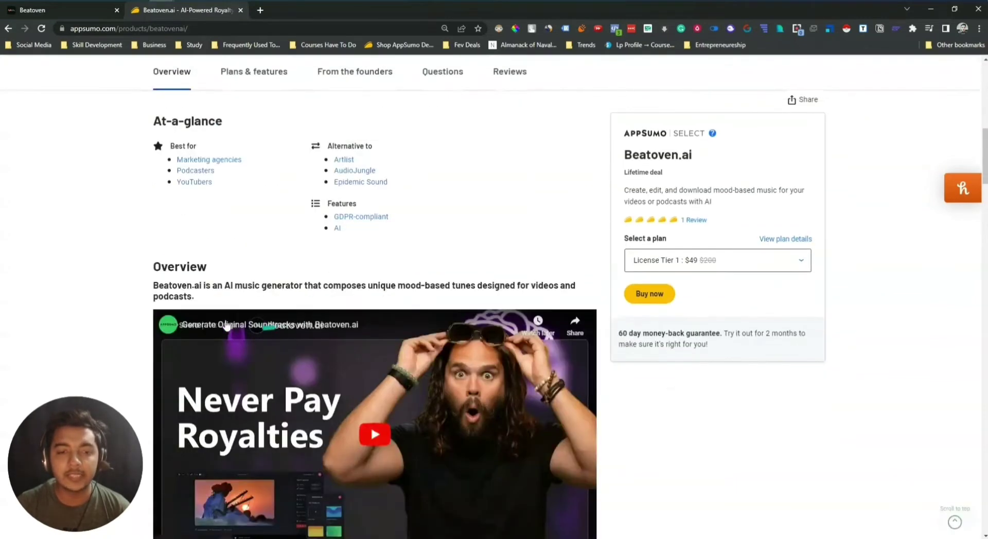
{"action": "left_click_drag", "start_coordinate": [154, 287], "coordinate": [226, 303]}
{"action": "left_click", "coordinate": [224, 301]}
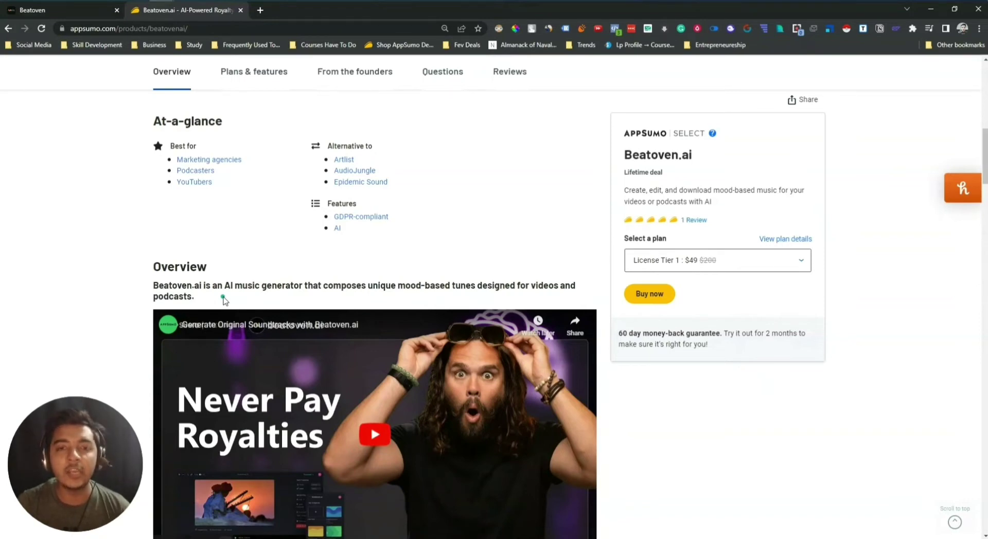
{"action": "scroll", "coordinate": [369, 265], "scroll_direction": "down", "scroll_amount": 6}
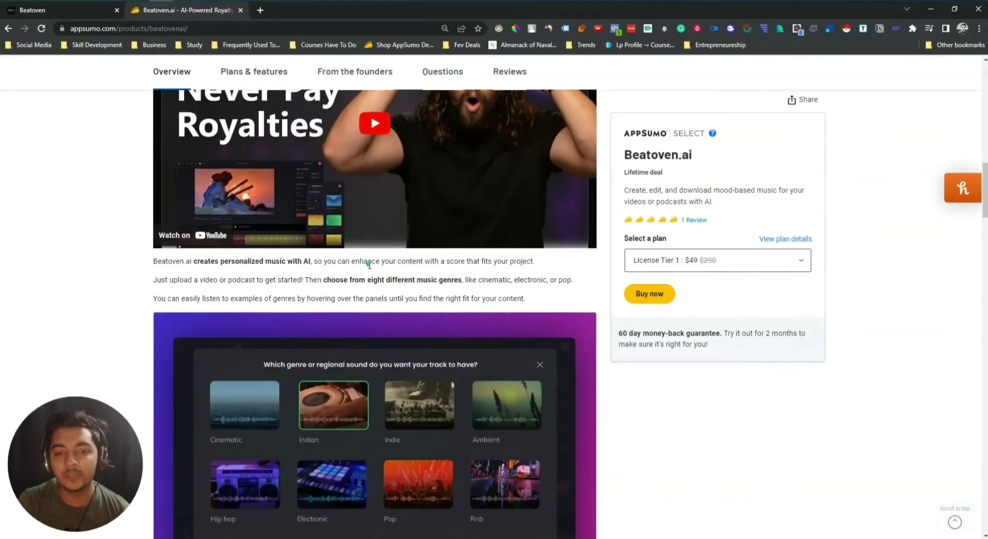
{"action": "scroll", "coordinate": [369, 265], "scroll_direction": "down", "scroll_amount": 20}
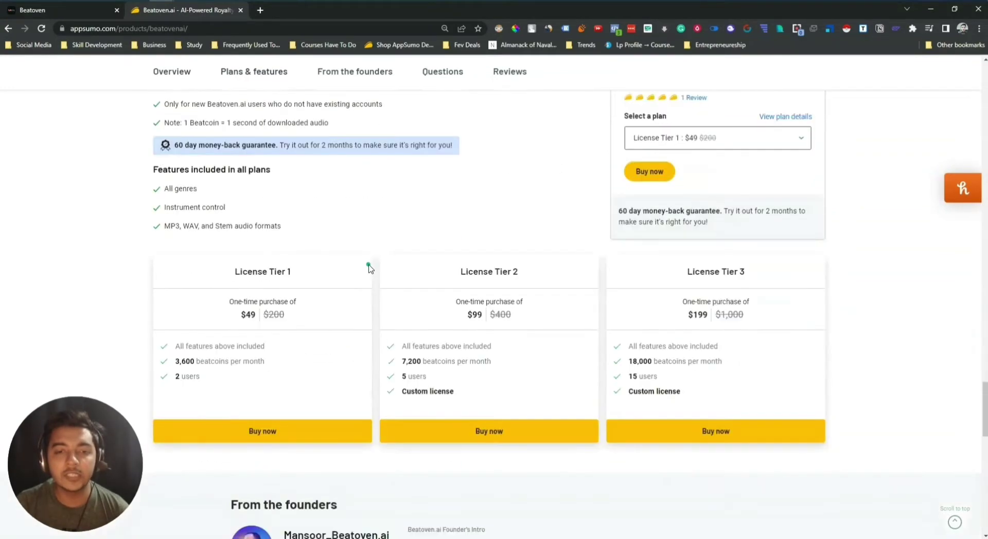
Step: Examine License Tier 1's one-time price and its monthly beatcoins allowance
{"action": "left_click_drag", "start_coordinate": [233, 272], "coordinate": [303, 276]}
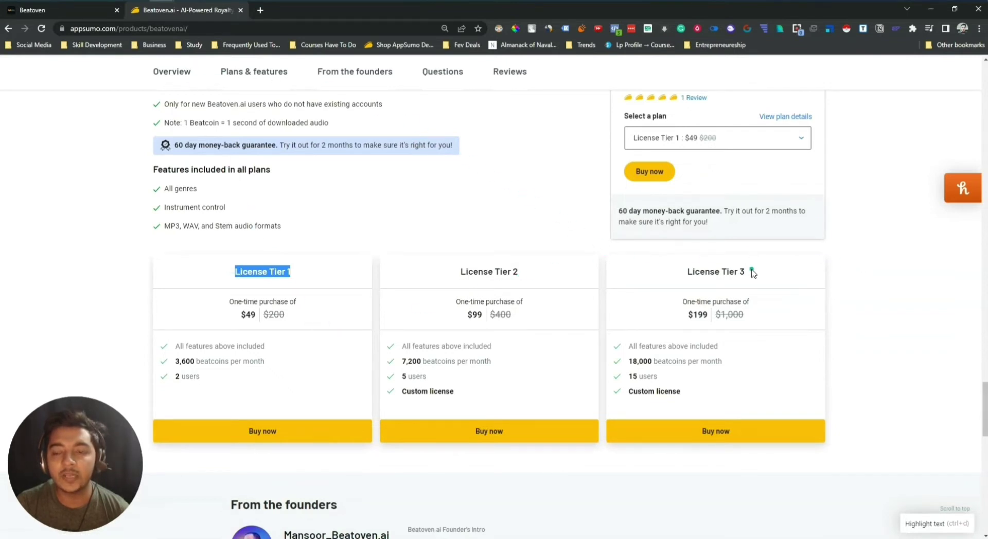
{"action": "left_click", "coordinate": [246, 304]}
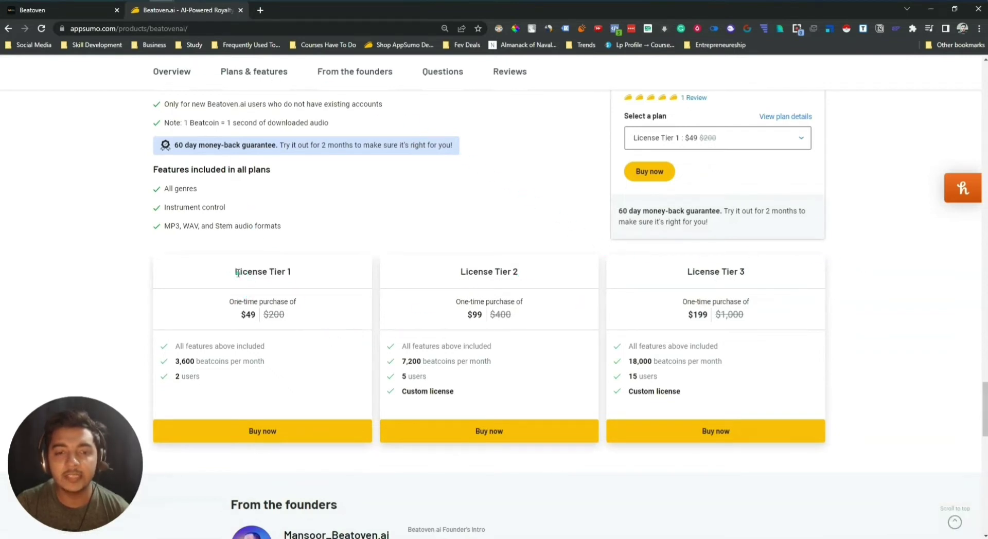
{"action": "left_click_drag", "start_coordinate": [234, 271], "coordinate": [317, 277]}
{"action": "left_click_drag", "start_coordinate": [240, 314], "coordinate": [260, 320]}
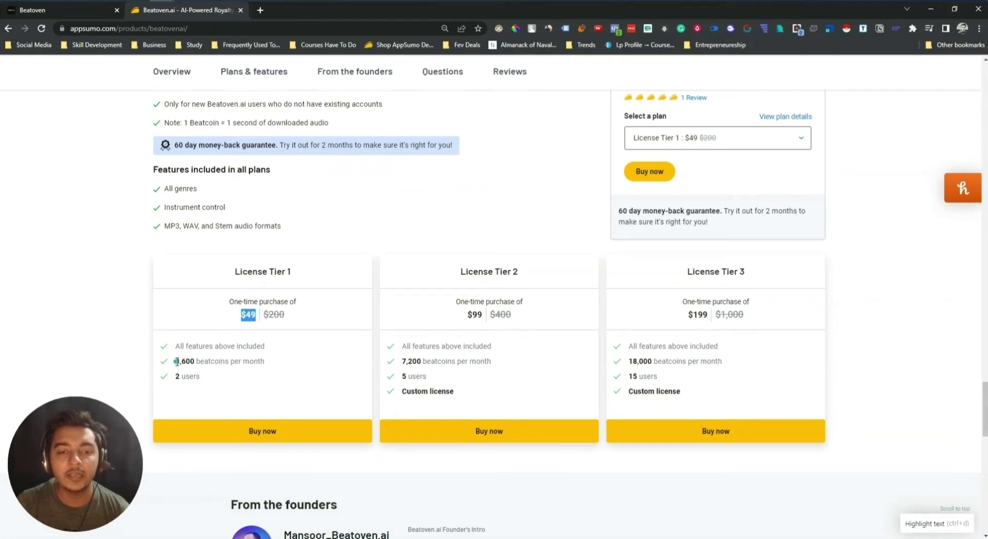
{"action": "left_click_drag", "start_coordinate": [176, 362], "coordinate": [265, 362]}
{"action": "left_click", "coordinate": [265, 362]}
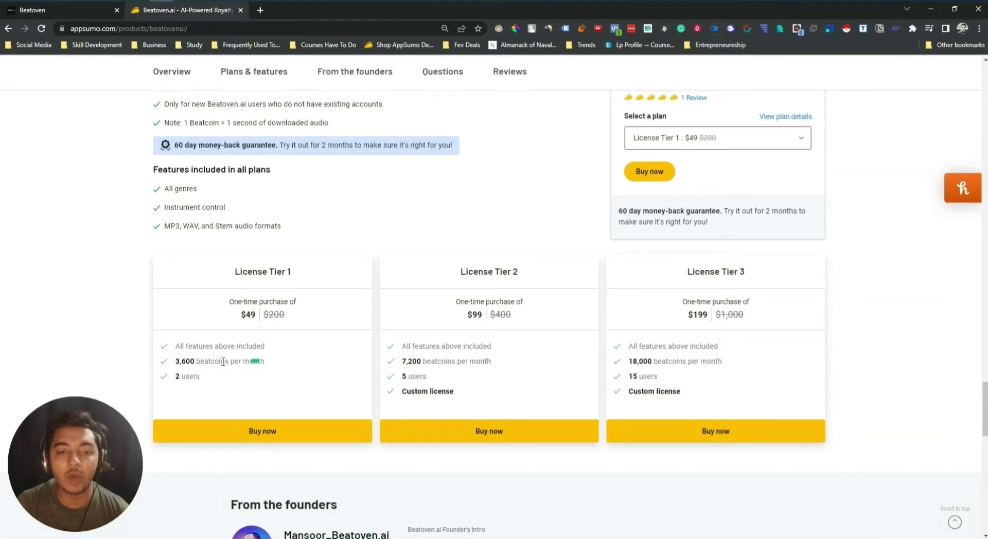
{"action": "double_click", "coordinate": [191, 362]}
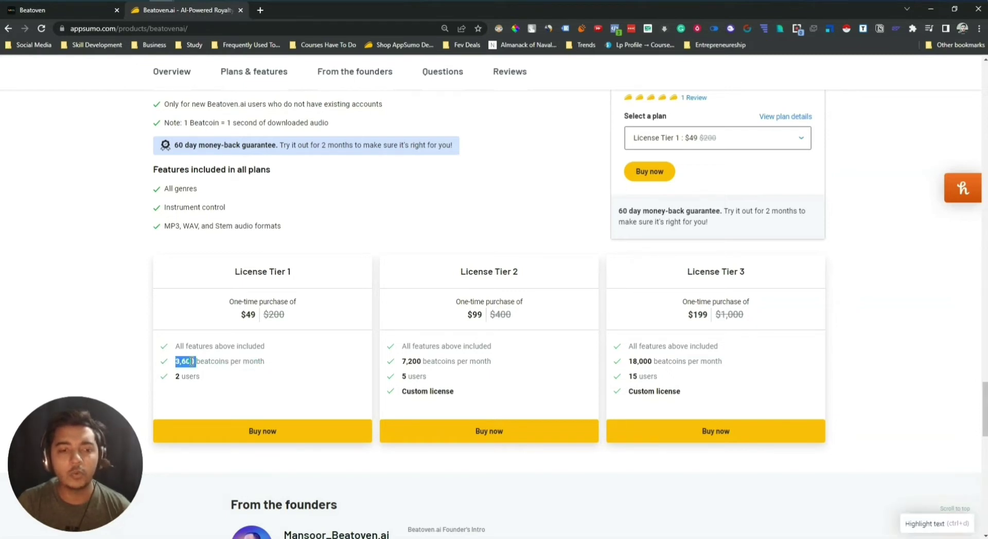
{"action": "left_click", "coordinate": [192, 362]}
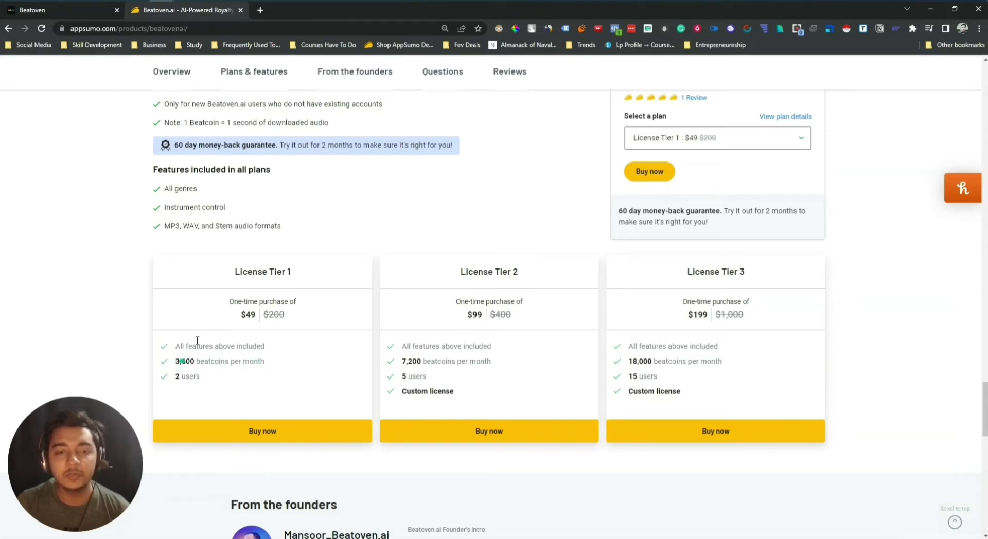
{"action": "left_click_drag", "start_coordinate": [232, 271], "coordinate": [292, 272]}
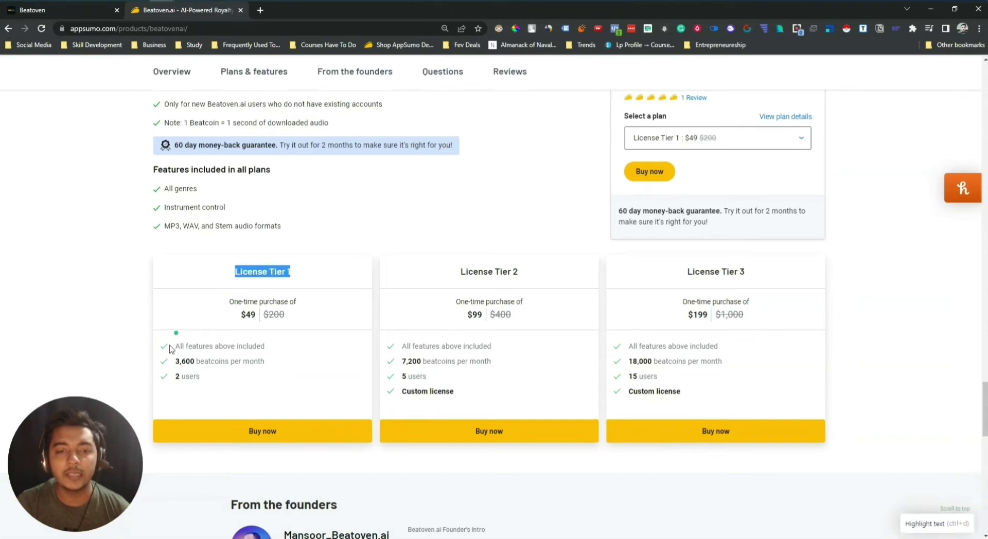
{"action": "left_click_drag", "start_coordinate": [178, 363], "coordinate": [194, 363]}
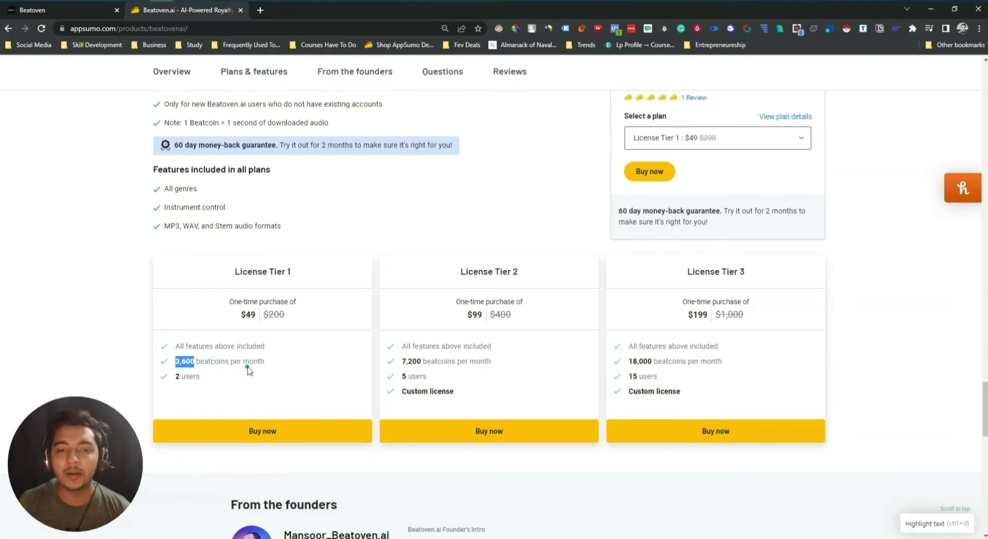
Step: Compare License Tier 1 with Tiers 2 and 3, checking the custom license entry under Tier 2
{"action": "left_click_drag", "start_coordinate": [240, 271], "coordinate": [319, 272]}
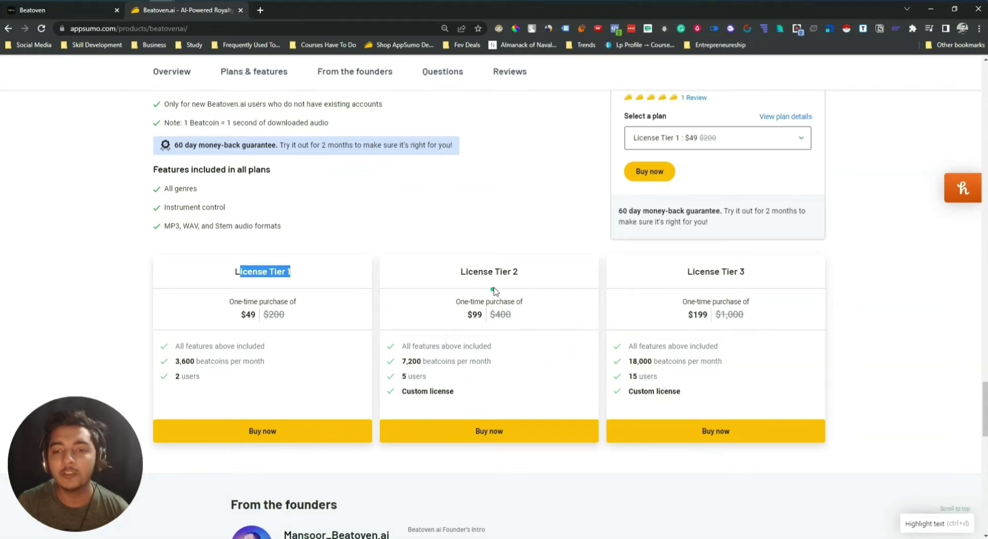
{"action": "left_click_drag", "start_coordinate": [497, 272], "coordinate": [519, 271]}
{"action": "left_click", "coordinate": [736, 272]}
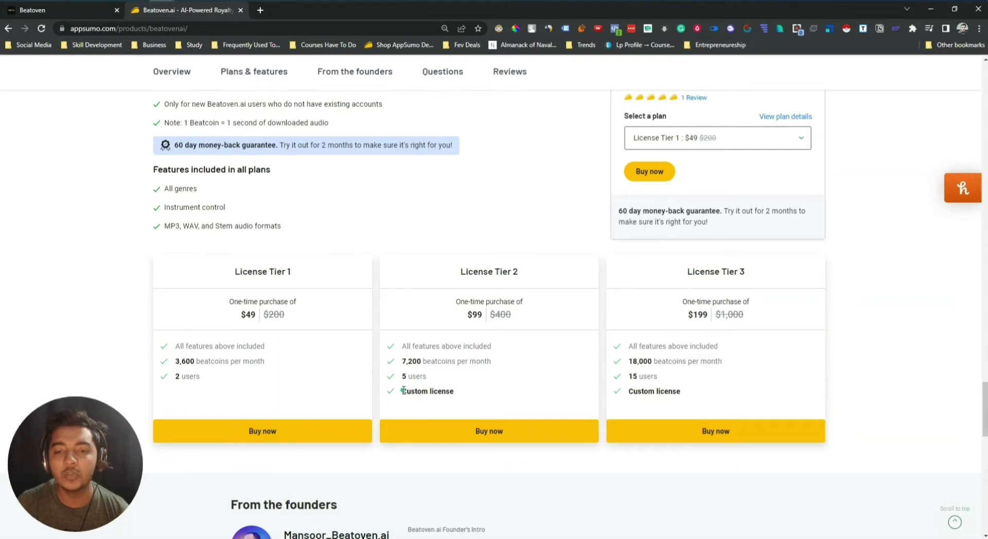
{"action": "left_click_drag", "start_coordinate": [403, 392], "coordinate": [457, 391]}
{"action": "left_click", "coordinate": [459, 393]}
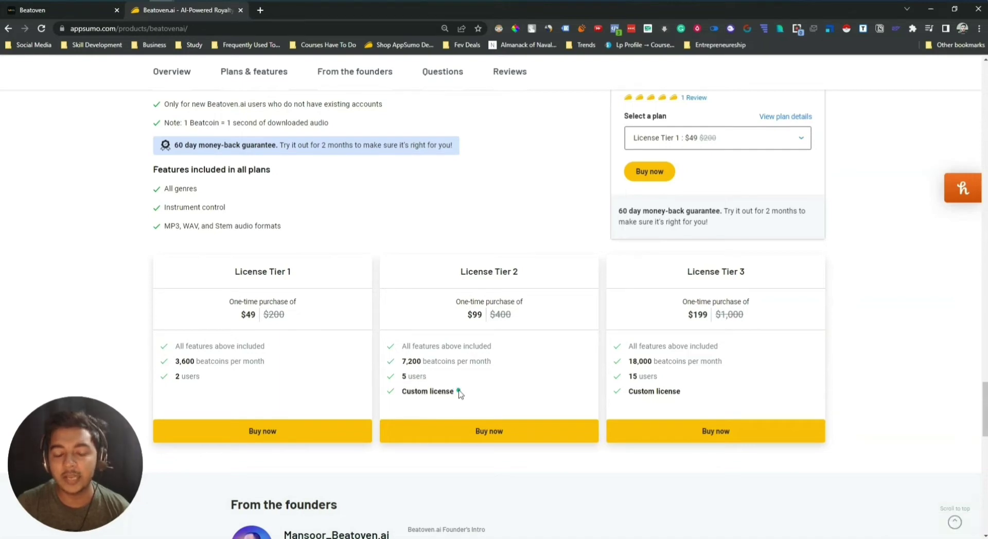
Step: Search the page for "Custom license" and read the buyer question about it together with the creator's reply
{"action": "key", "text": "ctrl+f"}
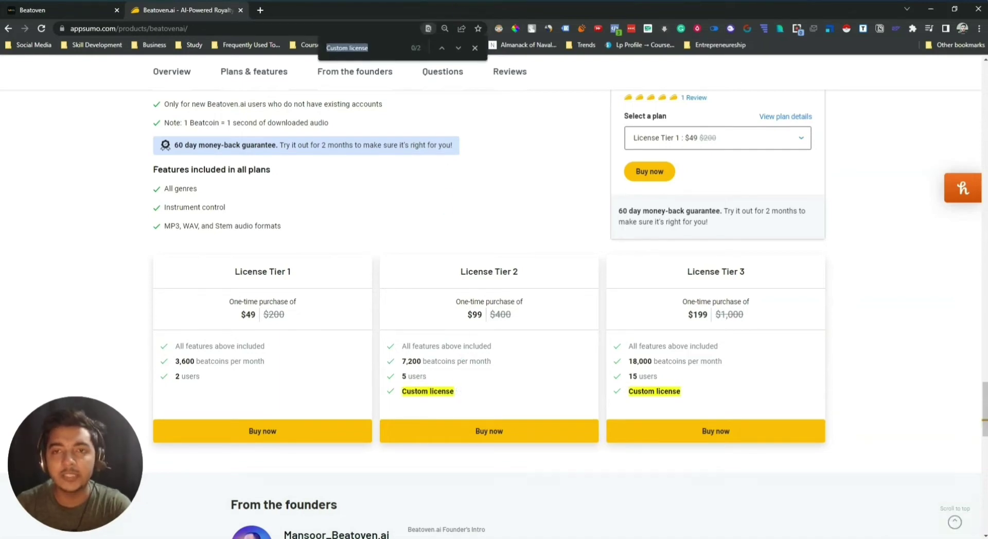
{"action": "key", "text": "Return"}
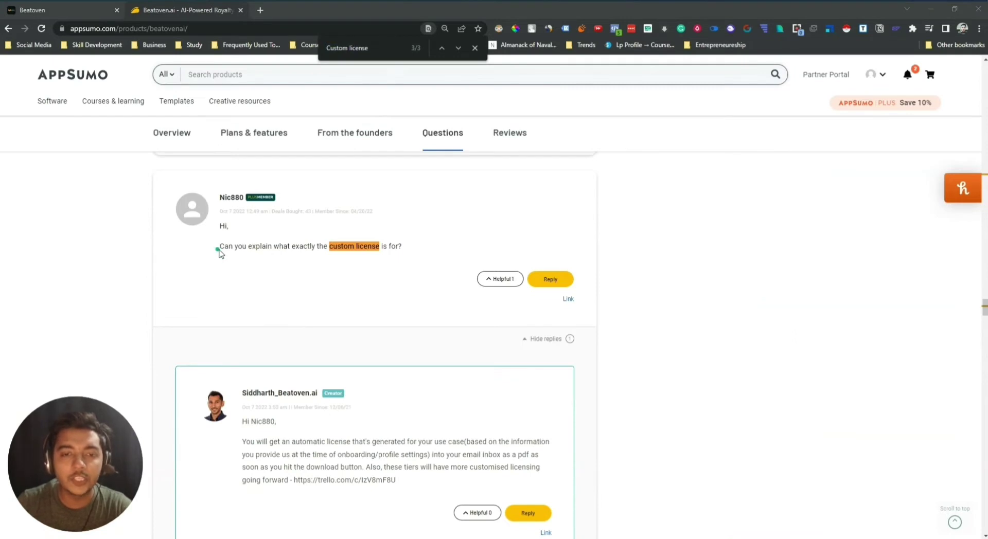
{"action": "left_click_drag", "start_coordinate": [217, 250], "coordinate": [411, 247]}
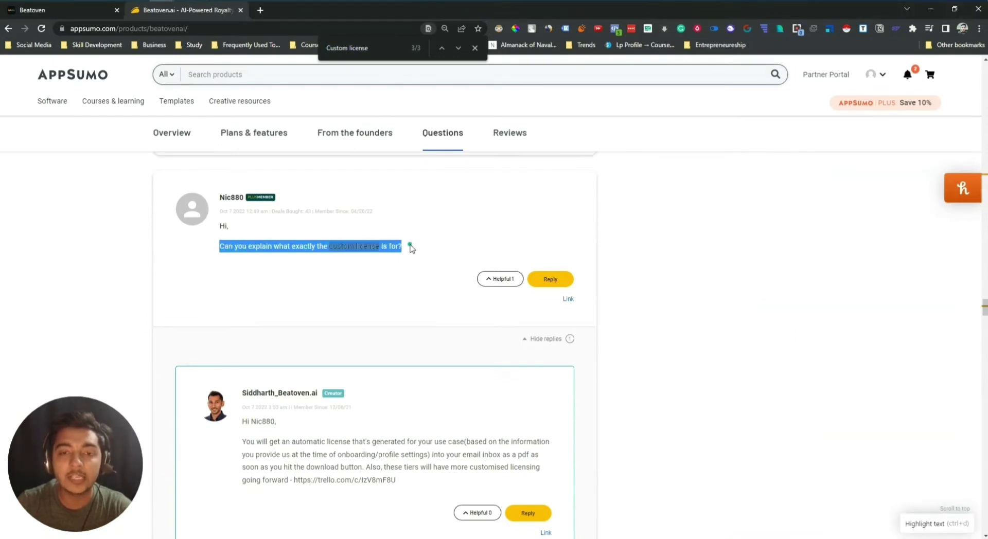
{"action": "scroll", "coordinate": [411, 247], "scroll_direction": "down", "scroll_amount": 3}
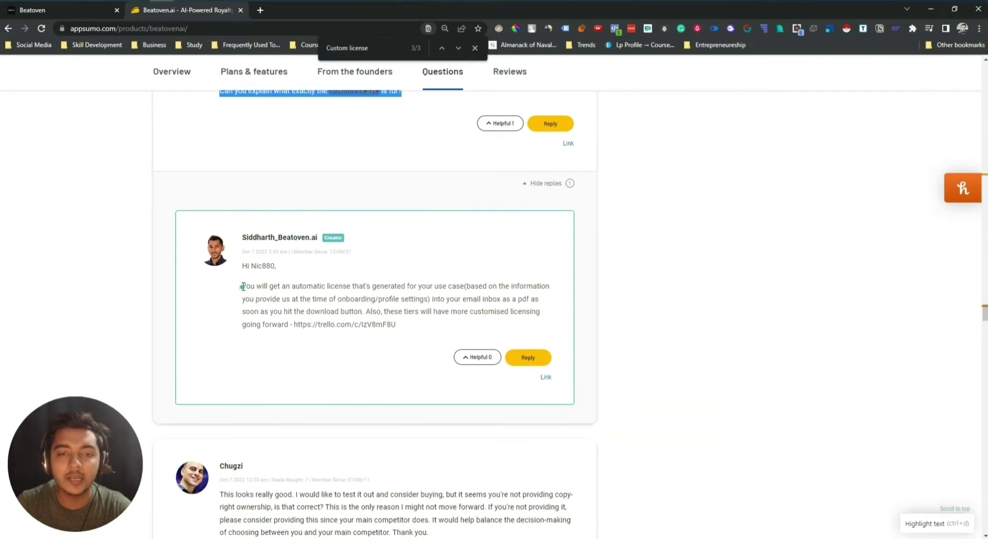
{"action": "left_click_drag", "start_coordinate": [243, 287], "coordinate": [424, 301]}
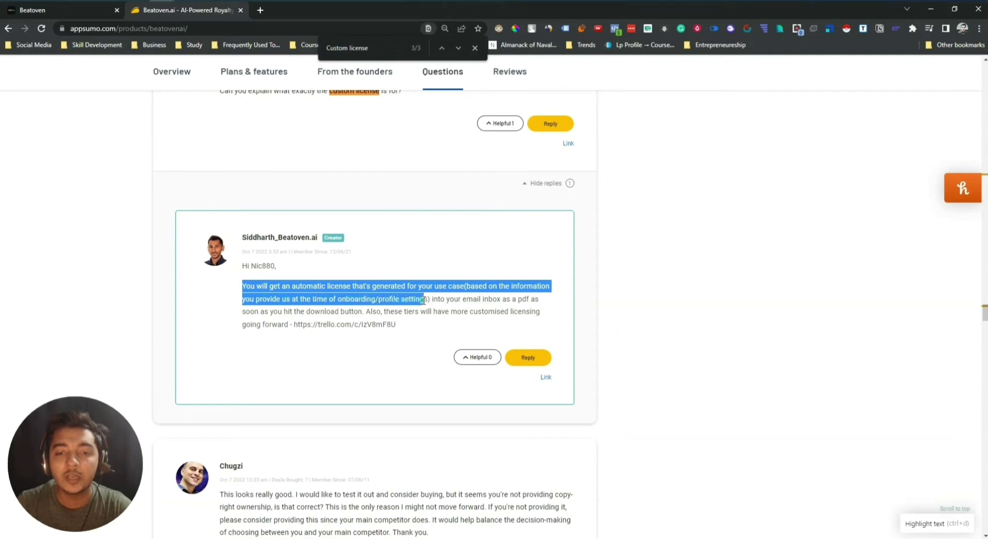
{"action": "left_click", "coordinate": [451, 301]}
{"action": "left_click_drag", "start_coordinate": [424, 300], "coordinate": [282, 323]}
{"action": "left_click", "coordinate": [273, 329]}
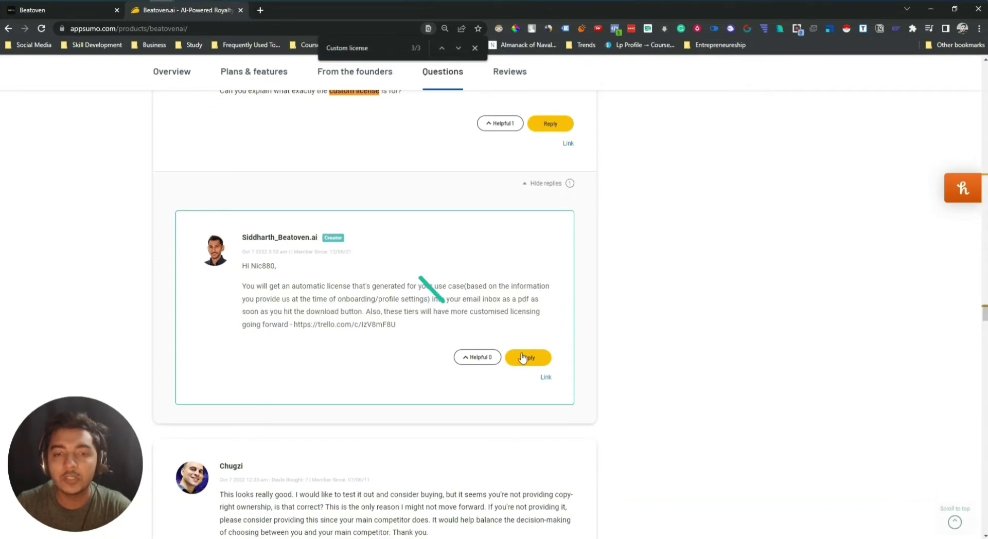
Step: Revisit the custom license entries in the plan comparison, return to the start of the deal page and close the page search
{"action": "scroll", "coordinate": [447, 337], "scroll_direction": "up", "scroll_amount": 10}
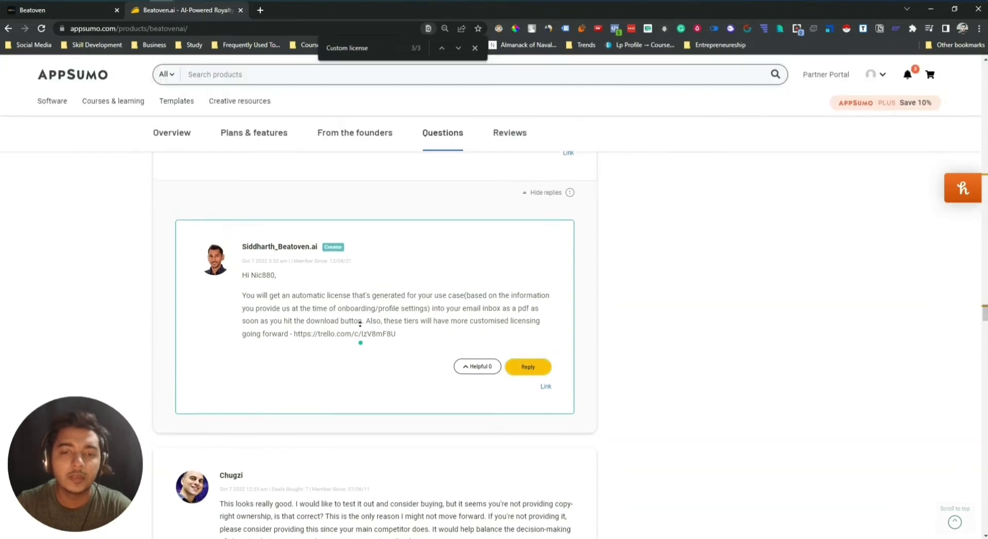
{"action": "scroll", "coordinate": [370, 230], "scroll_direction": "up", "scroll_amount": 20}
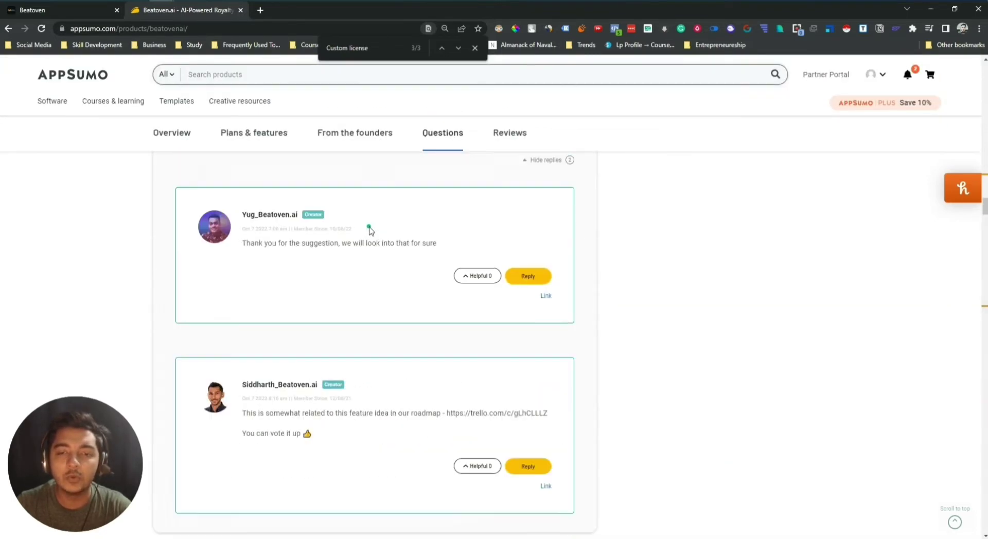
{"action": "scroll", "coordinate": [369, 230], "scroll_direction": "up", "scroll_amount": 1}
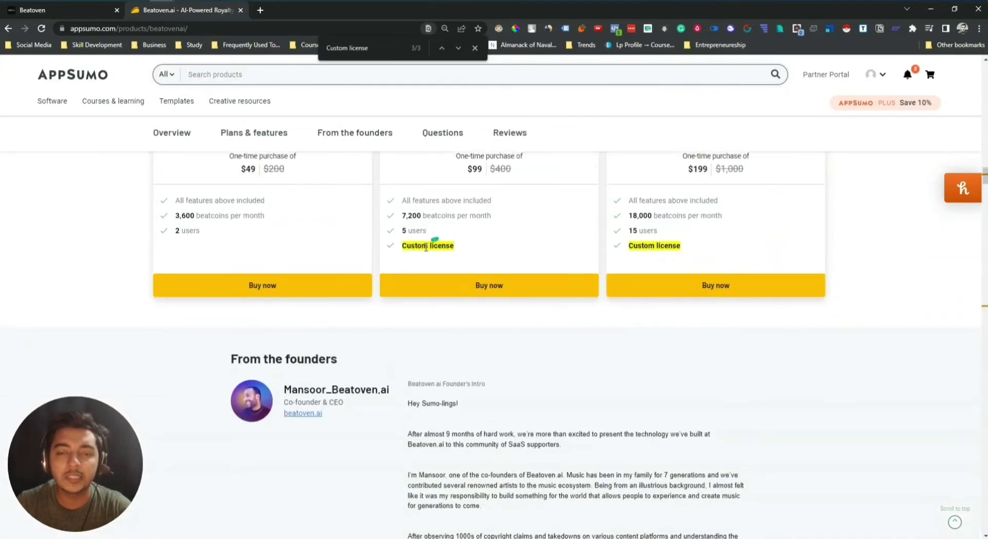
{"action": "middle_click", "coordinate": [388, 357]}
{"action": "scroll", "coordinate": [388, 358], "scroll_direction": "up", "scroll_amount": 15}
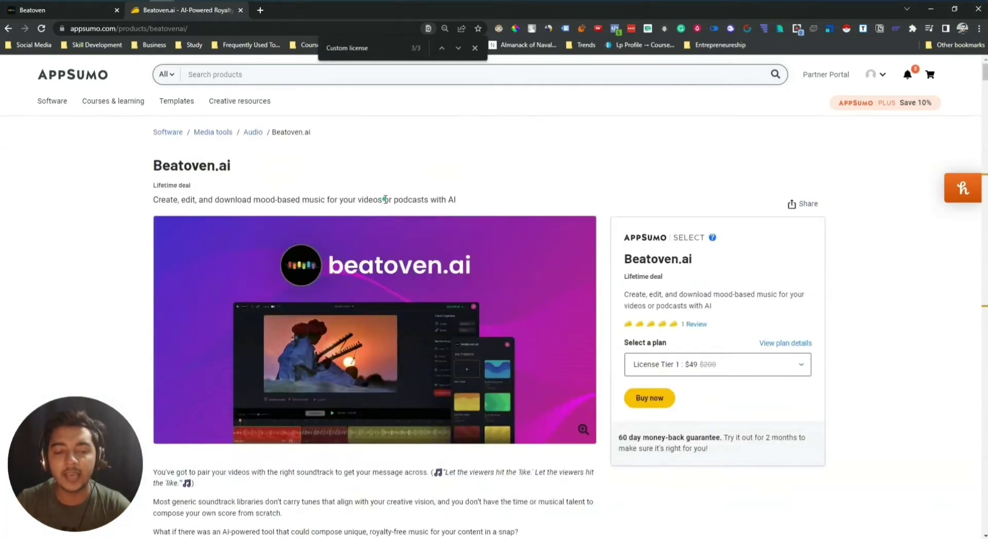
{"action": "left_click", "coordinate": [475, 48]}
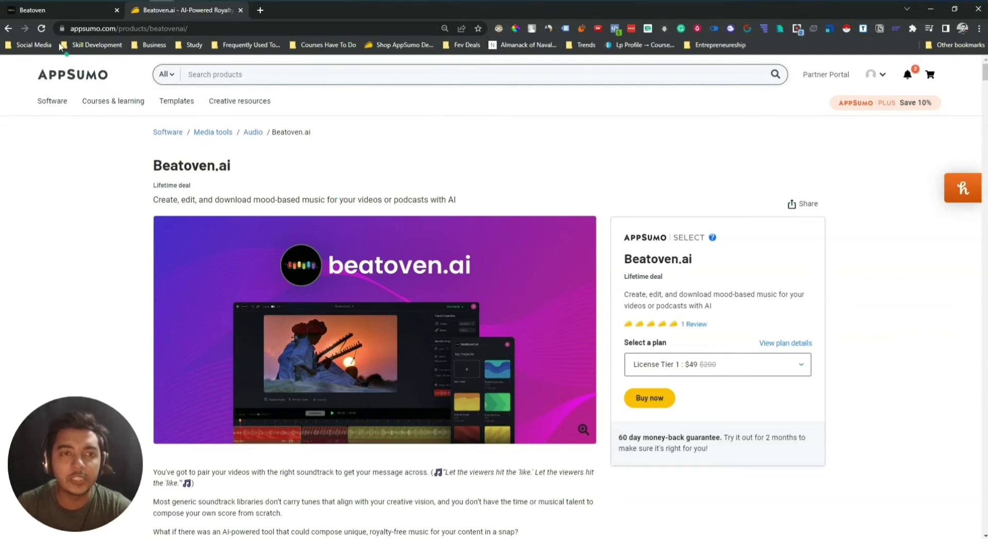
Step: Switch to the Beatoven workspace and start a new track, keeping the suggested title Melodic Bikes
{"action": "left_click", "coordinate": [41, 10]}
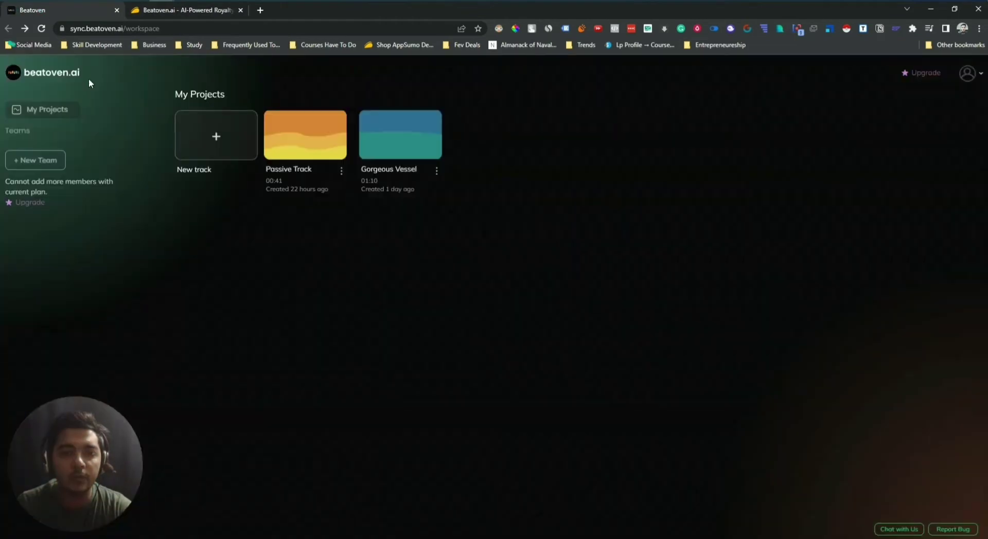
{"action": "left_click", "coordinate": [217, 138]}
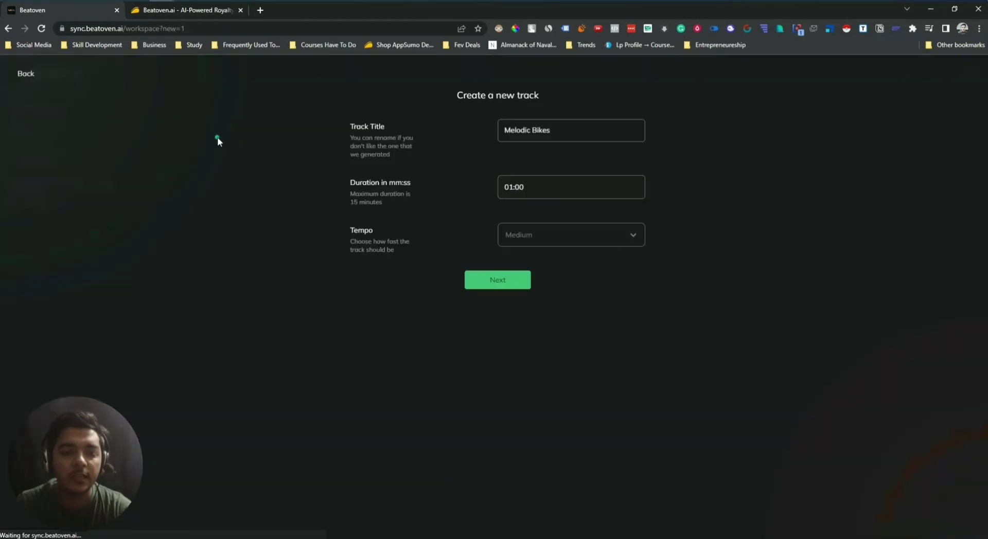
{"action": "double_click", "coordinate": [545, 129]}
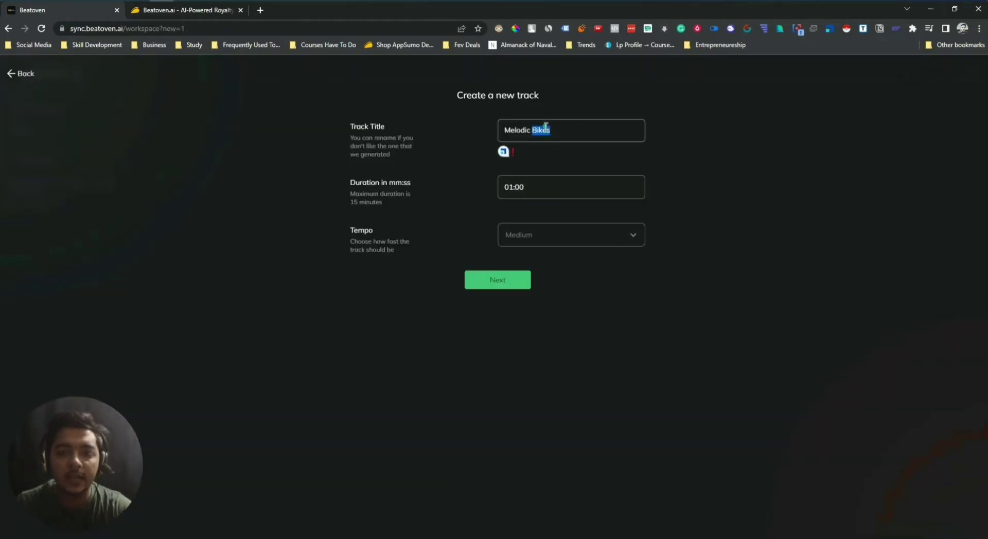
{"action": "left_click", "coordinate": [546, 127]}
{"action": "double_click", "coordinate": [533, 127]}
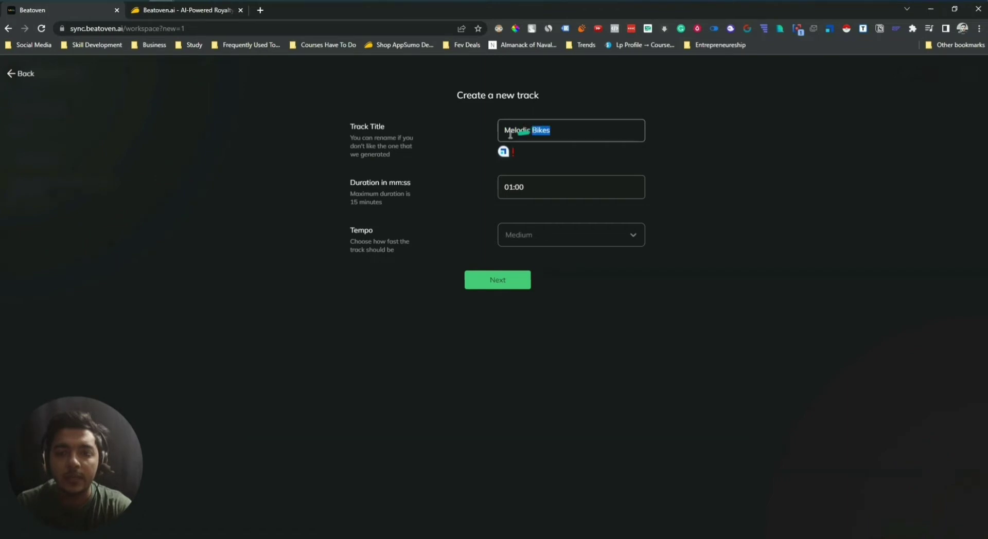
{"action": "left_click_drag", "start_coordinate": [504, 130], "coordinate": [570, 129]}
{"action": "left_click", "coordinate": [533, 172]}
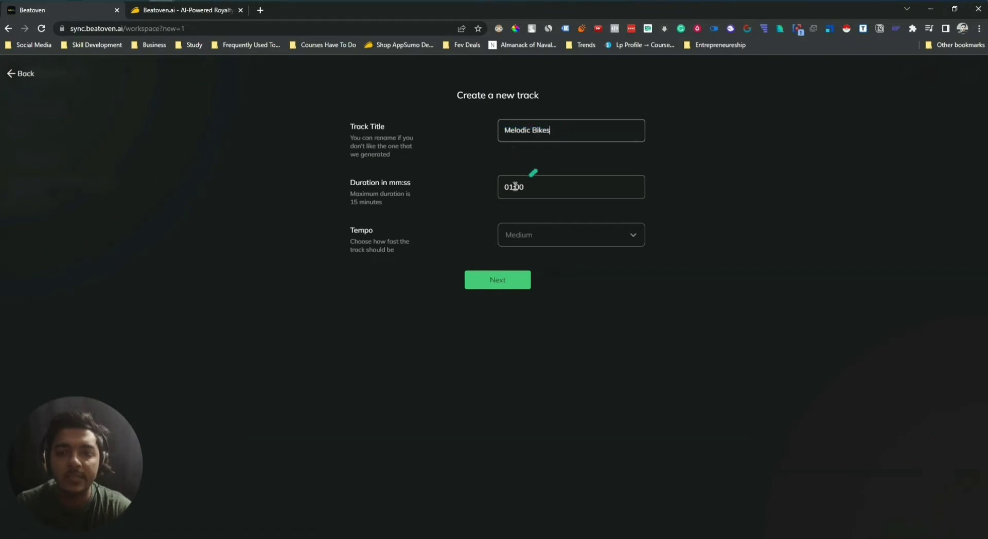
Step: Accept the 01:00 duration and Medium tempo for the track and choose HipHop as its genre
{"action": "left_click", "coordinate": [514, 186]}
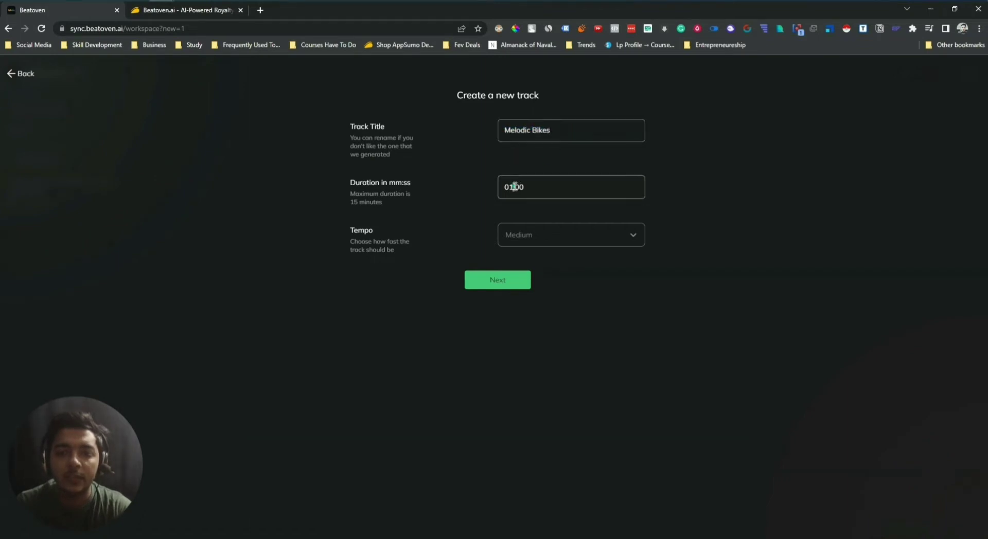
{"action": "left_click", "coordinate": [550, 235]}
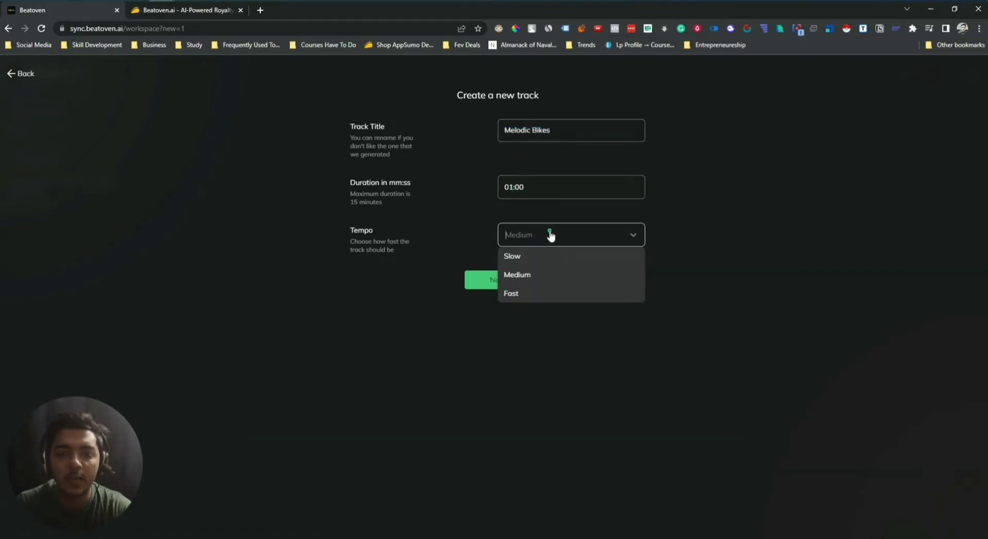
{"action": "left_click", "coordinate": [689, 288]}
{"action": "left_click", "coordinate": [508, 284]}
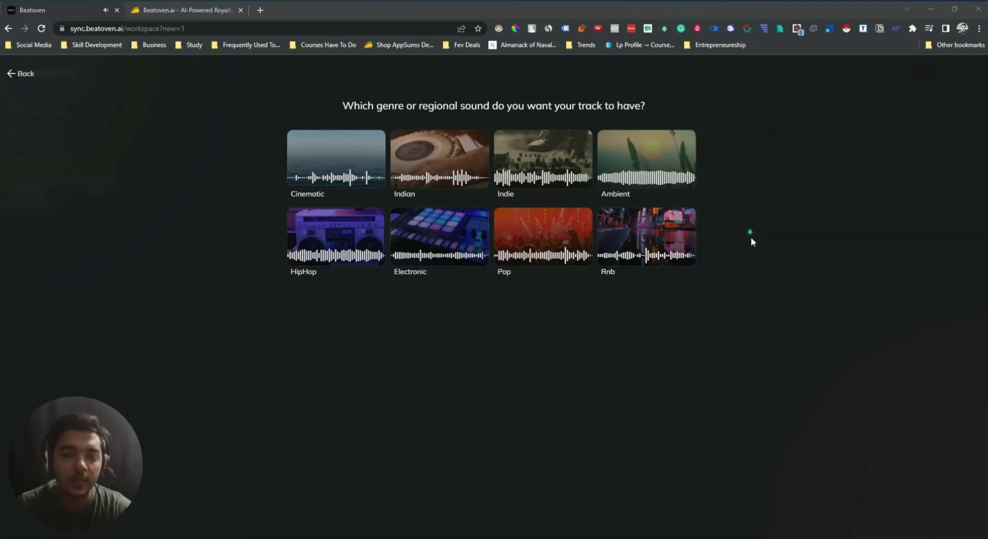
{"action": "left_click", "coordinate": [346, 250]}
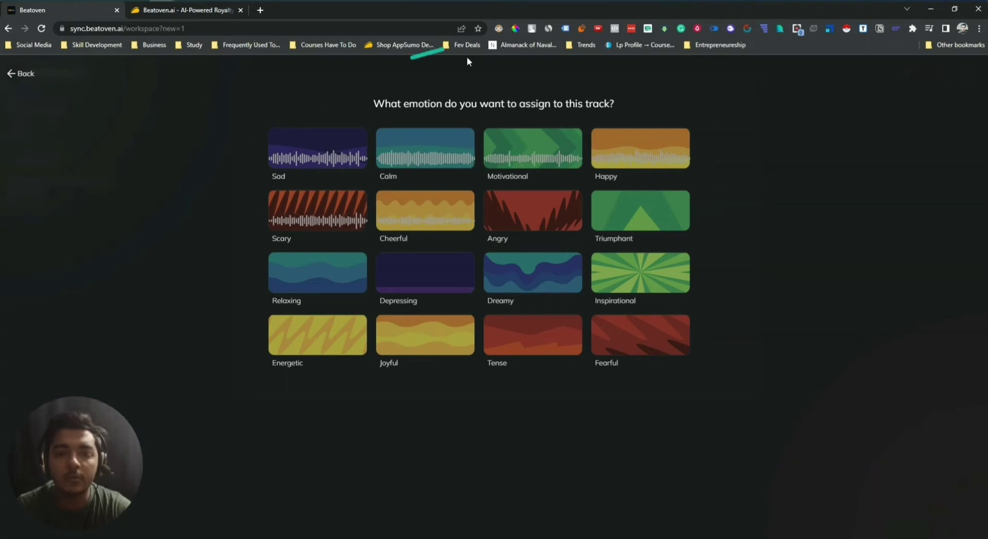
Step: Preview the emotion options, assign Inspirational to the new track, and play the composed result
{"action": "left_click_drag", "start_coordinate": [387, 101], "coordinate": [522, 103]}
{"action": "left_click", "coordinate": [522, 103]}
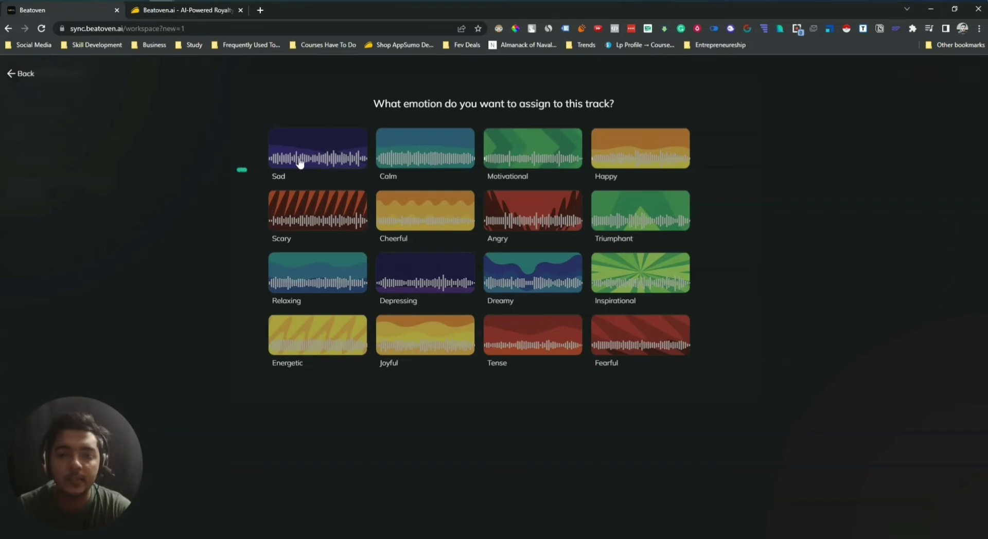
{"action": "mouse_move", "coordinate": [301, 162]}
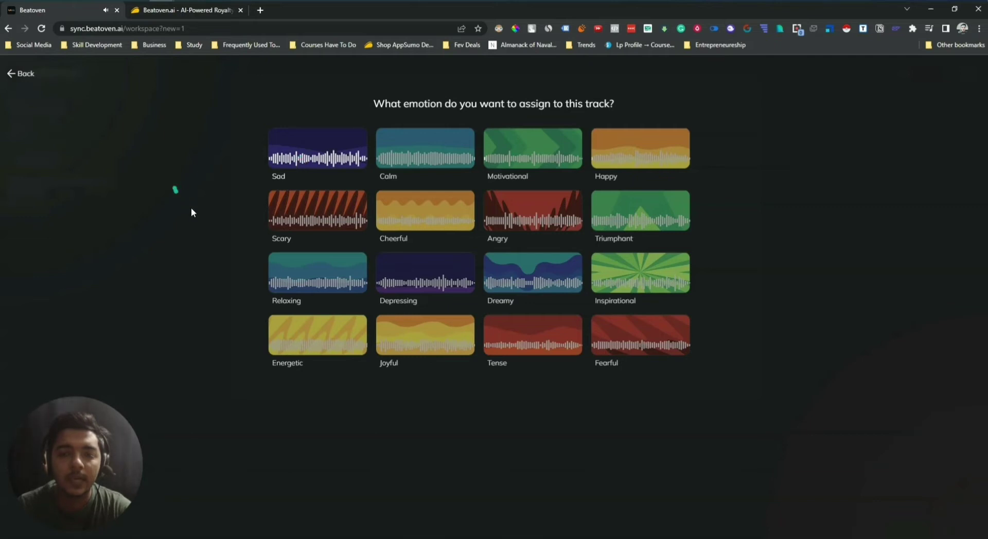
{"action": "left_click", "coordinate": [323, 224]}
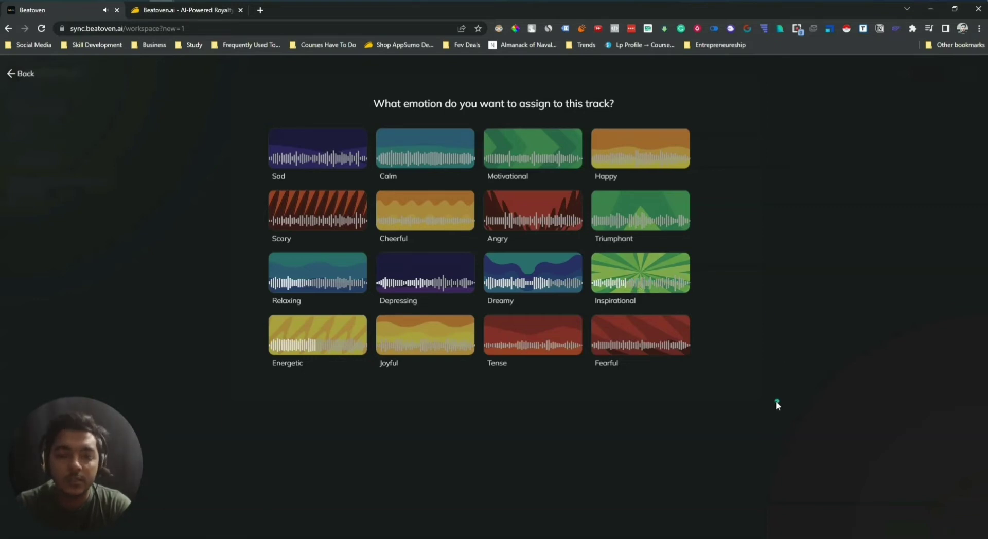
{"action": "left_click", "coordinate": [669, 282]}
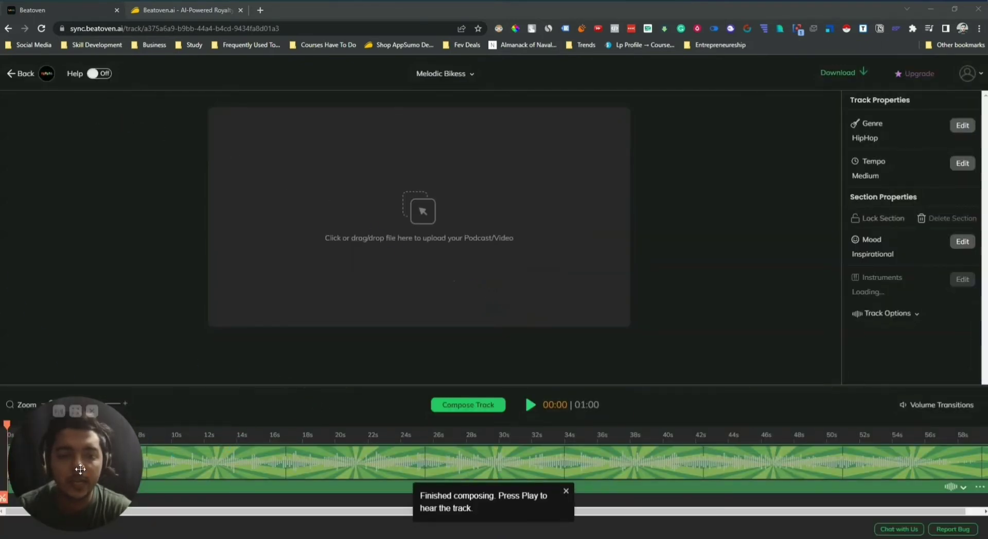
{"action": "left_click_drag", "start_coordinate": [80, 469], "coordinate": [93, 269]}
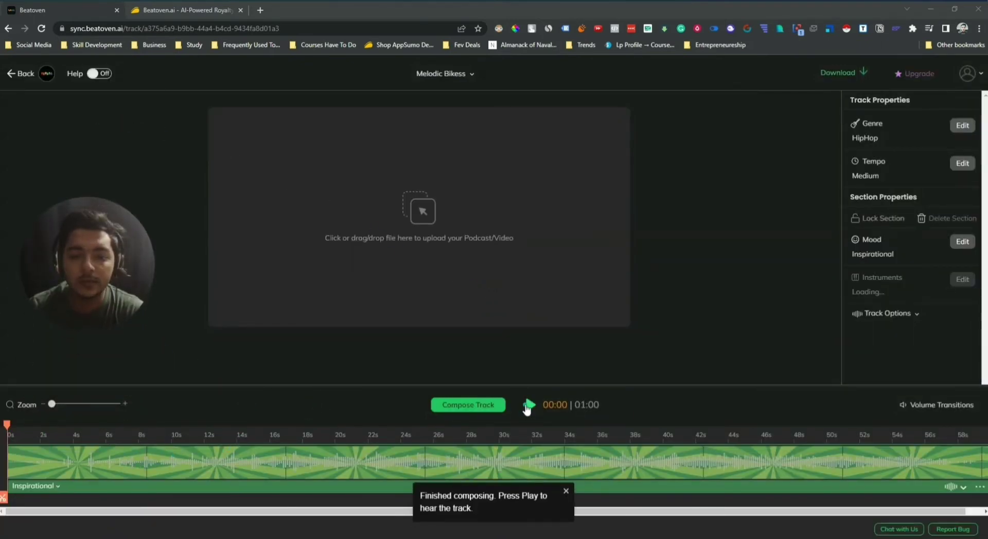
{"action": "left_click", "coordinate": [529, 406]}
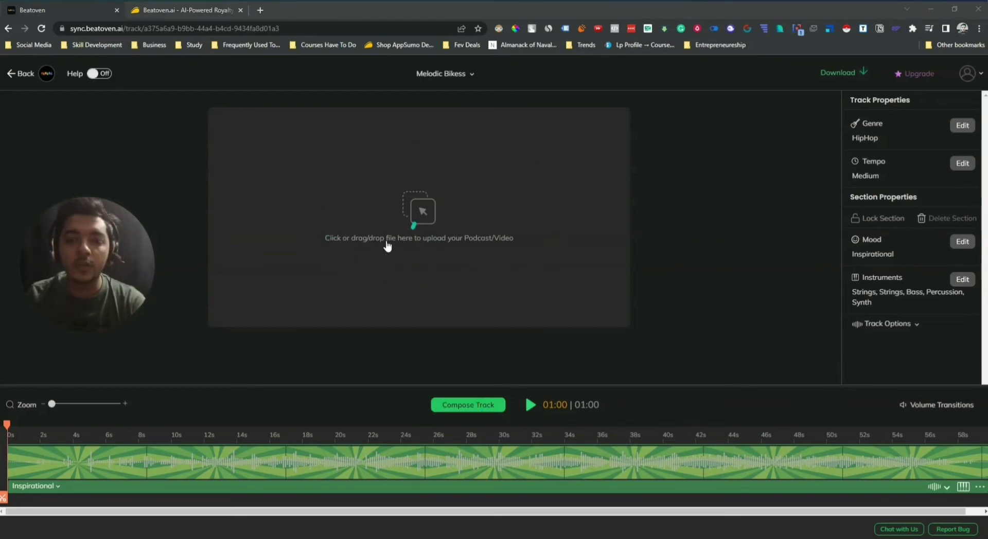
Step: Upload the video Sea - 24216.mp4 from the Downloads folder to the track and play the music with it
{"action": "left_click", "coordinate": [410, 221]}
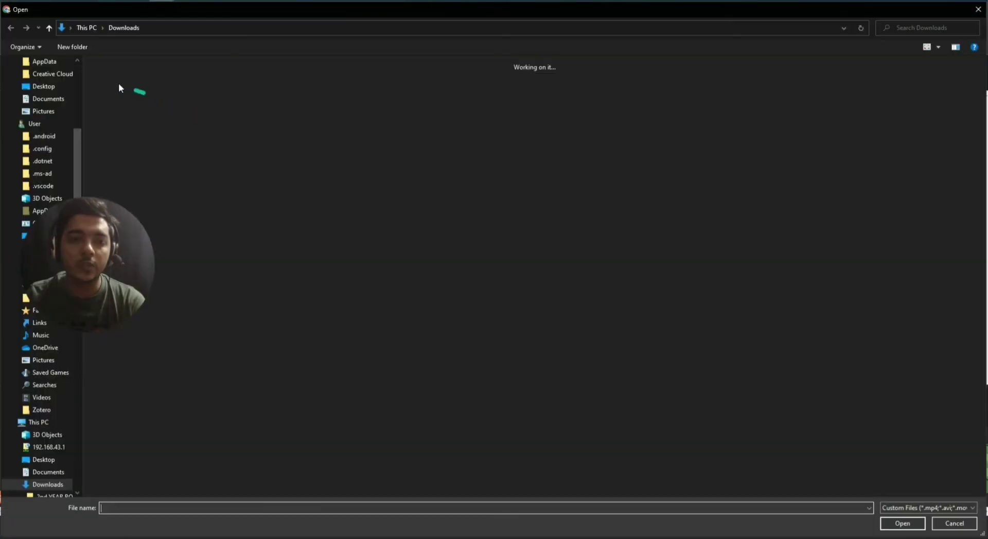
{"action": "left_click", "coordinate": [124, 95]}
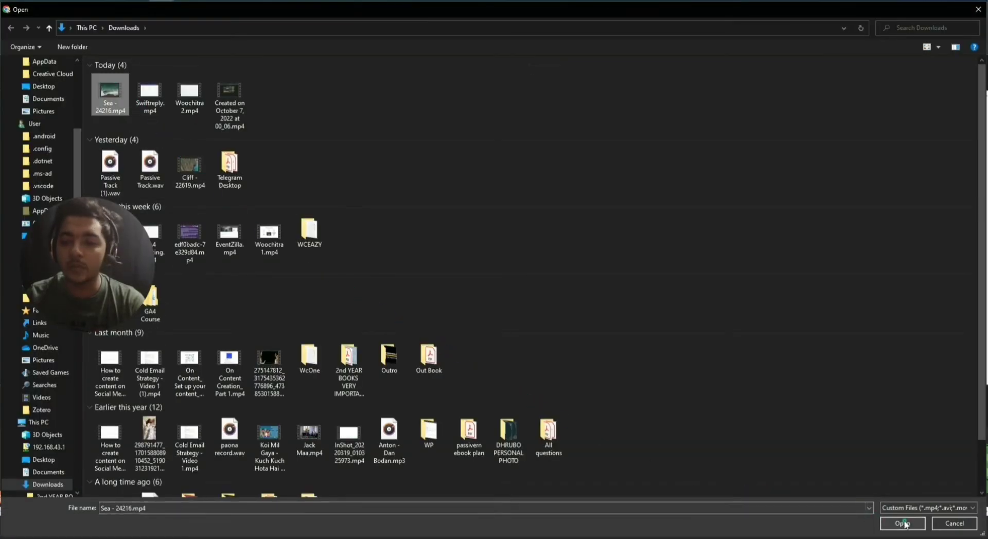
{"action": "left_click", "coordinate": [903, 523]}
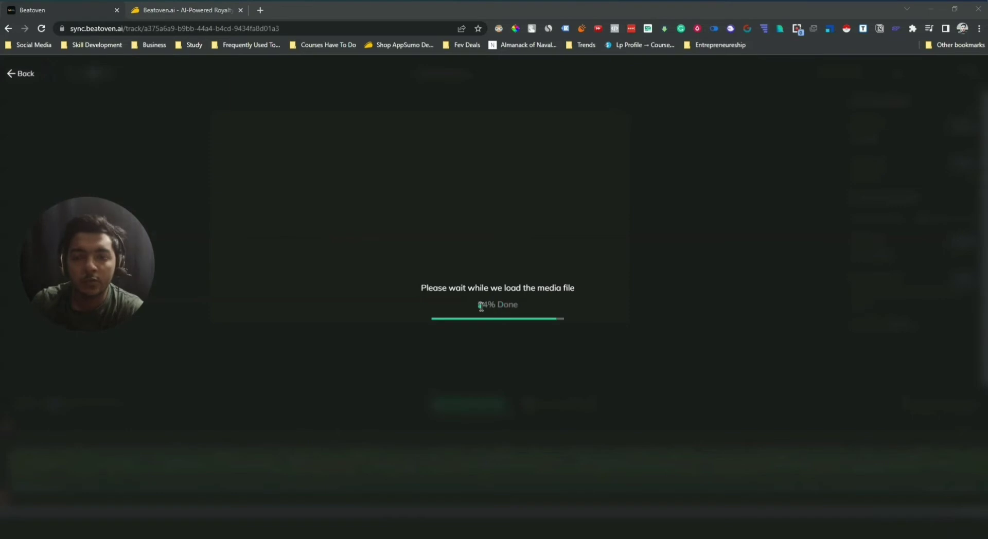
{"action": "left_click_drag", "start_coordinate": [479, 306], "coordinate": [525, 307]}
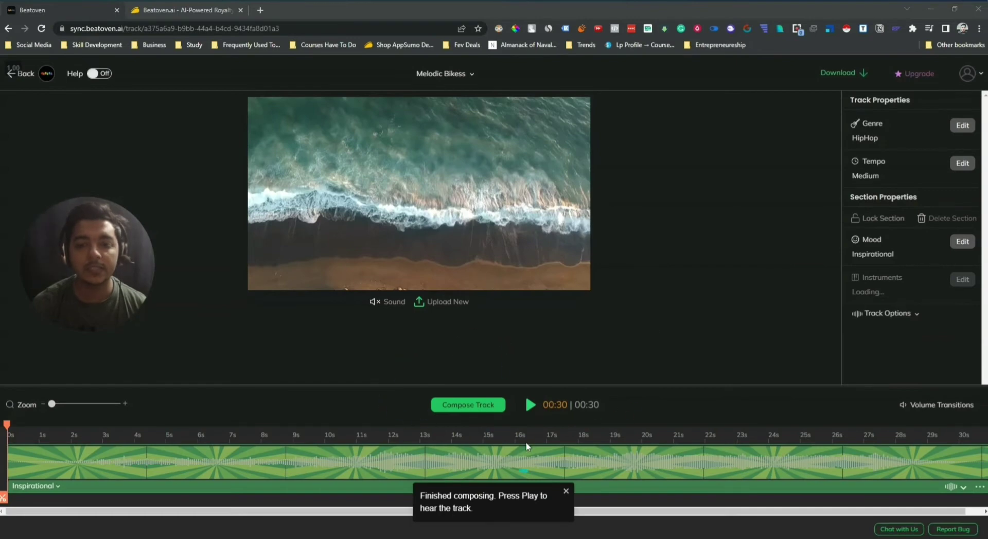
{"action": "left_click", "coordinate": [530, 406]}
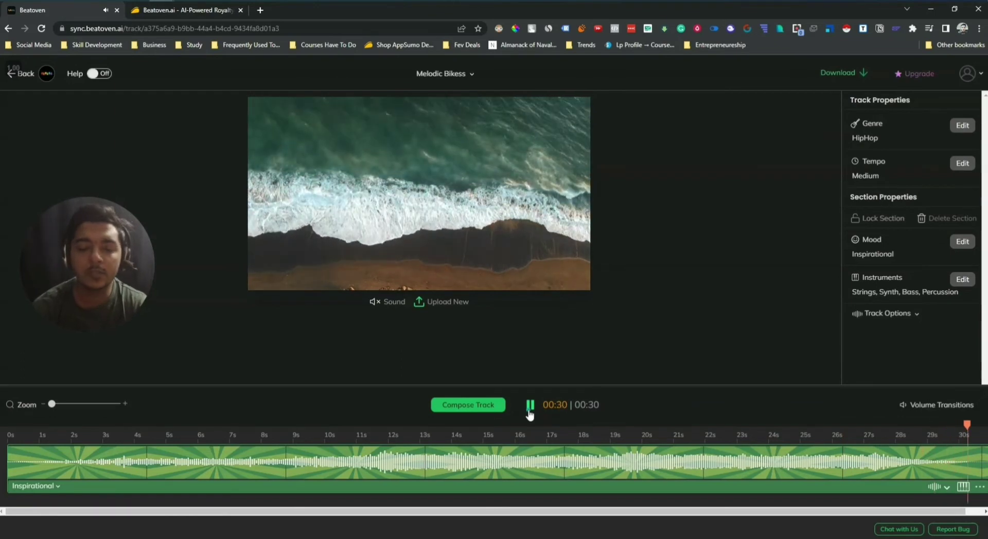
Step: Recompose the HipHop track for the sea video and play the new version
{"action": "left_click", "coordinate": [462, 406]}
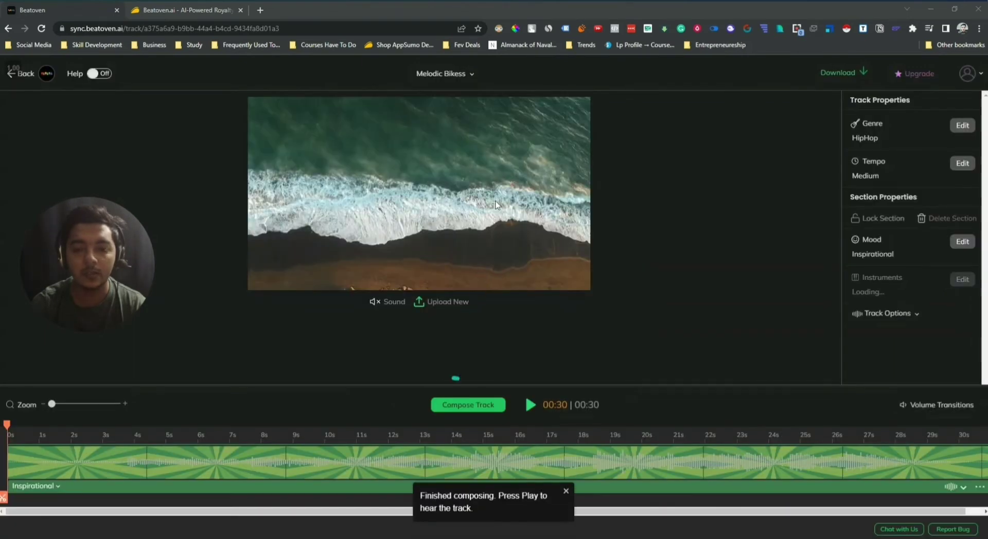
{"action": "left_click", "coordinate": [532, 407]}
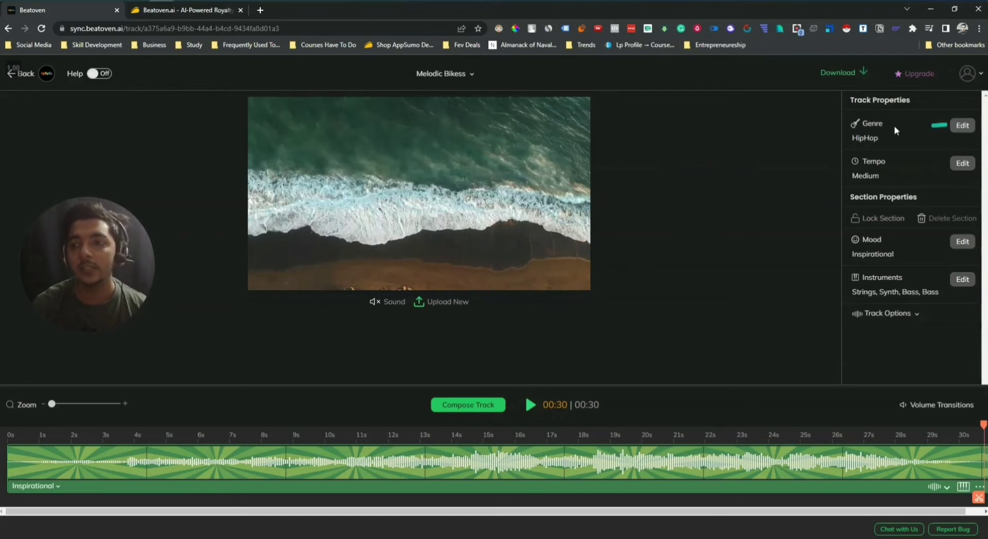
Step: Recompose the track in the Indian genre and play it with the video
{"action": "left_click", "coordinate": [961, 126]}
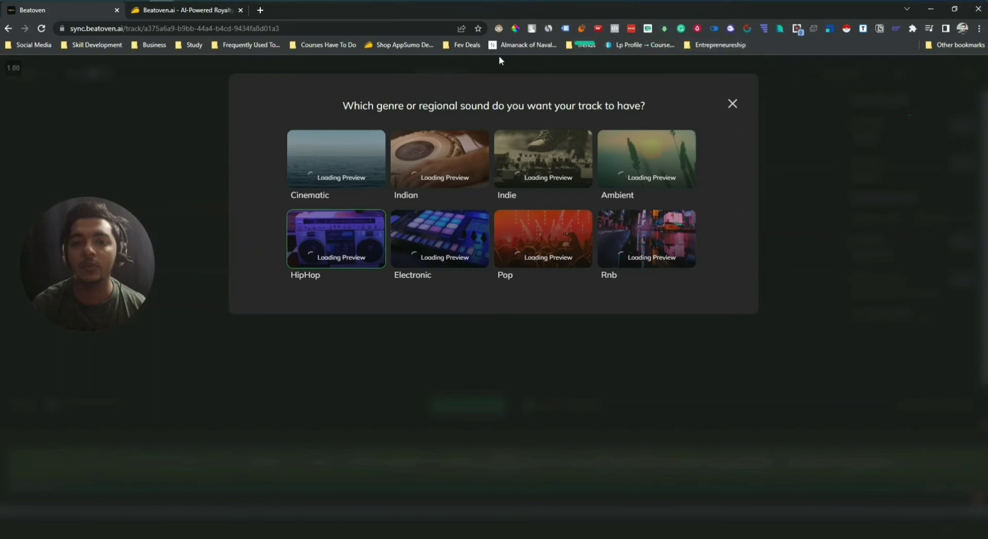
{"action": "left_click", "coordinate": [431, 175]}
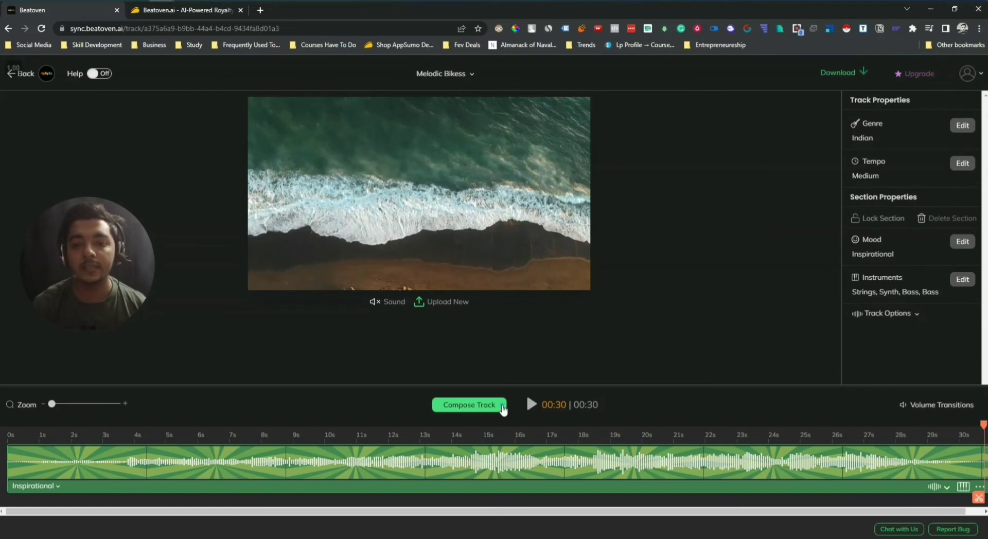
{"action": "left_click", "coordinate": [480, 407]}
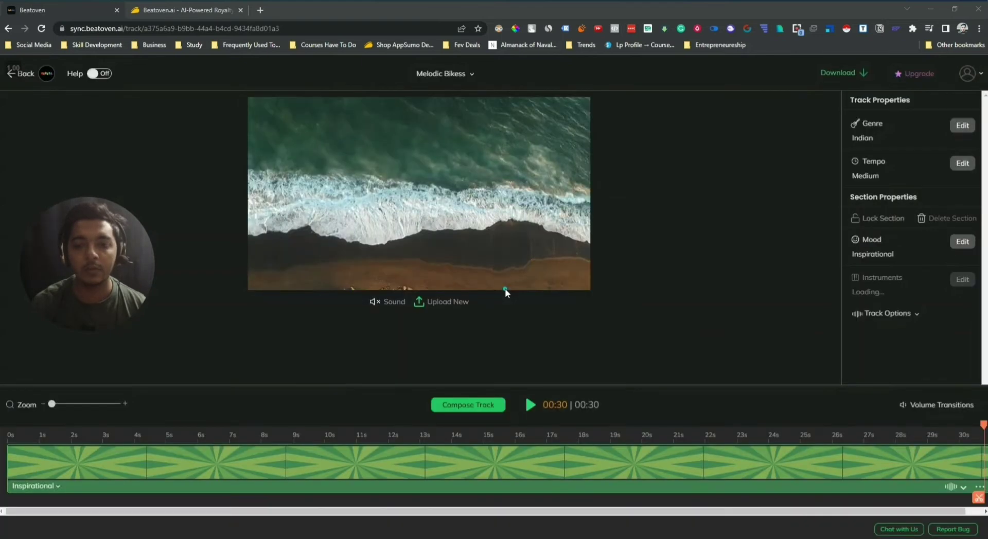
{"action": "left_click", "coordinate": [530, 407]}
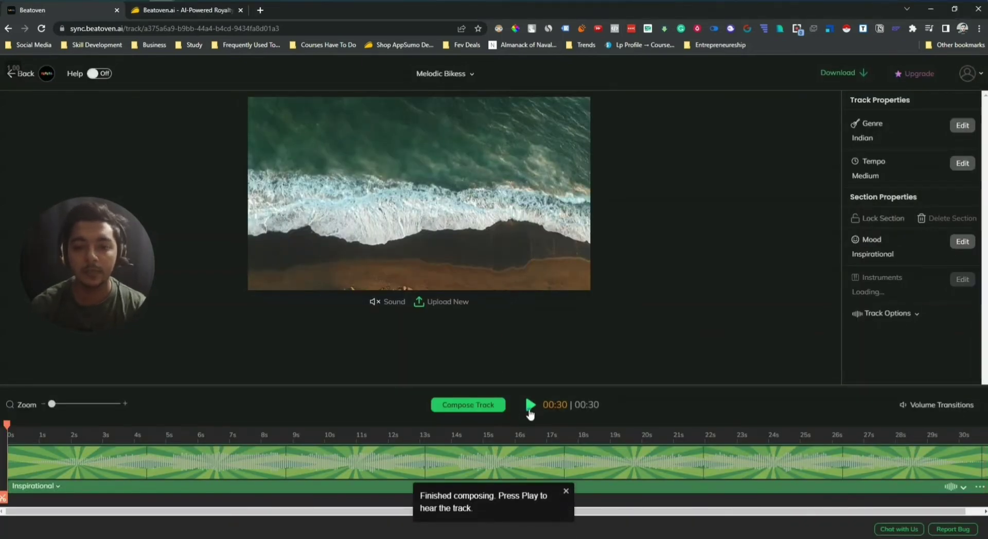
{"action": "left_click", "coordinate": [530, 410]}
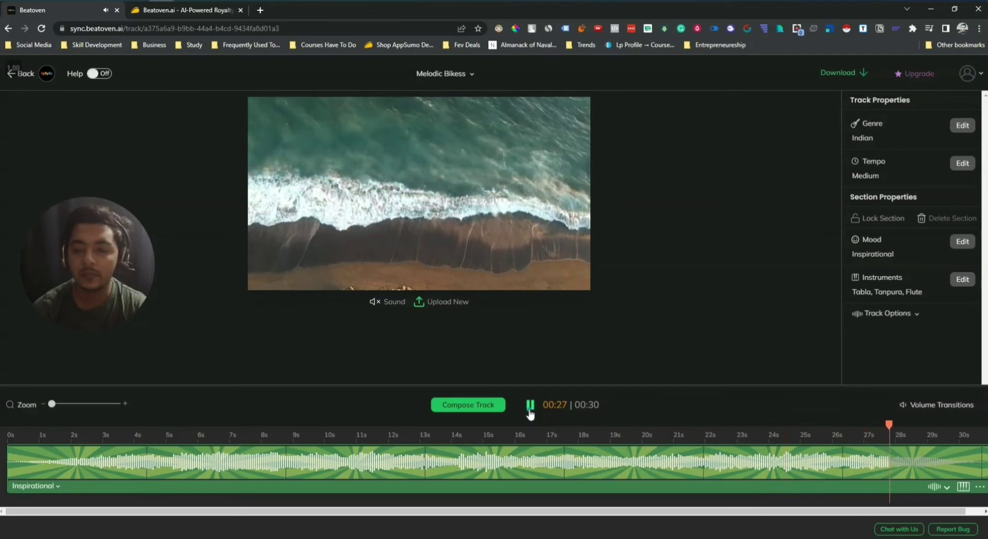
Step: Pause the playback and move the playhead back to about 00:01
{"action": "left_click", "coordinate": [530, 406]}
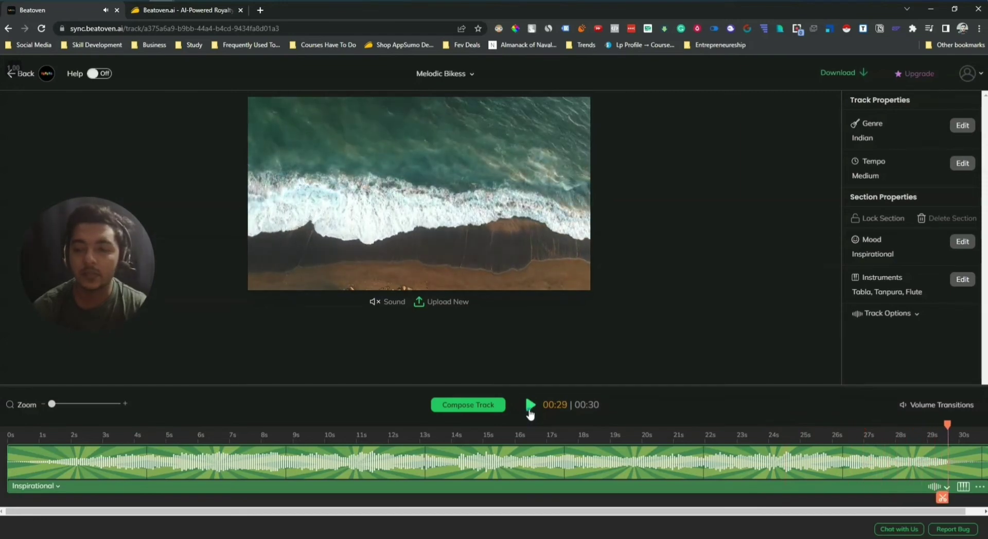
{"action": "left_click", "coordinate": [291, 431]}
{"action": "left_click_drag", "start_coordinate": [297, 426], "coordinate": [247, 427]}
{"action": "left_click_drag", "start_coordinate": [163, 428], "coordinate": [49, 428]}
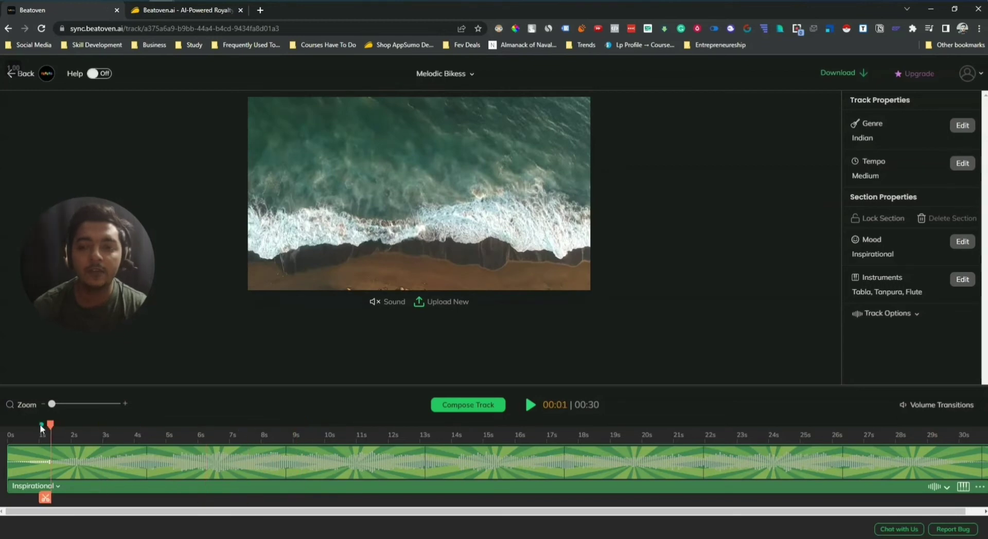
Step: Review the tempo choices, the section's mood choices and the instruments used in the track
{"action": "left_click", "coordinate": [962, 164]}
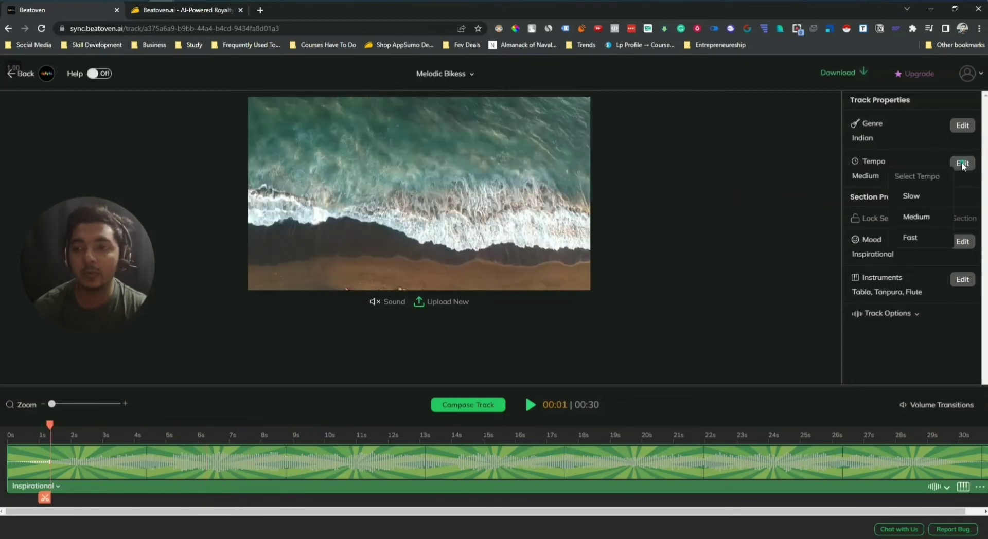
{"action": "left_click", "coordinate": [822, 203]}
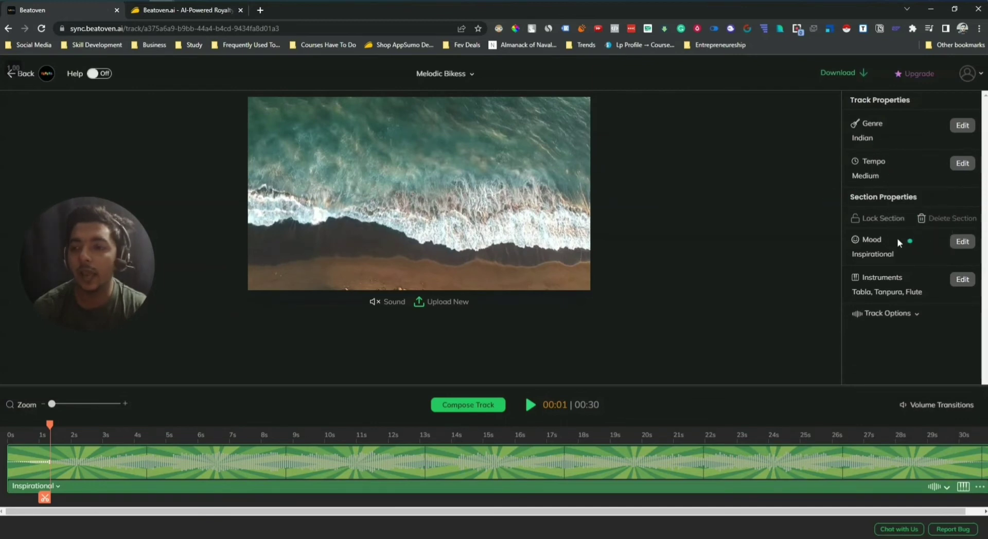
{"action": "left_click", "coordinate": [963, 241]}
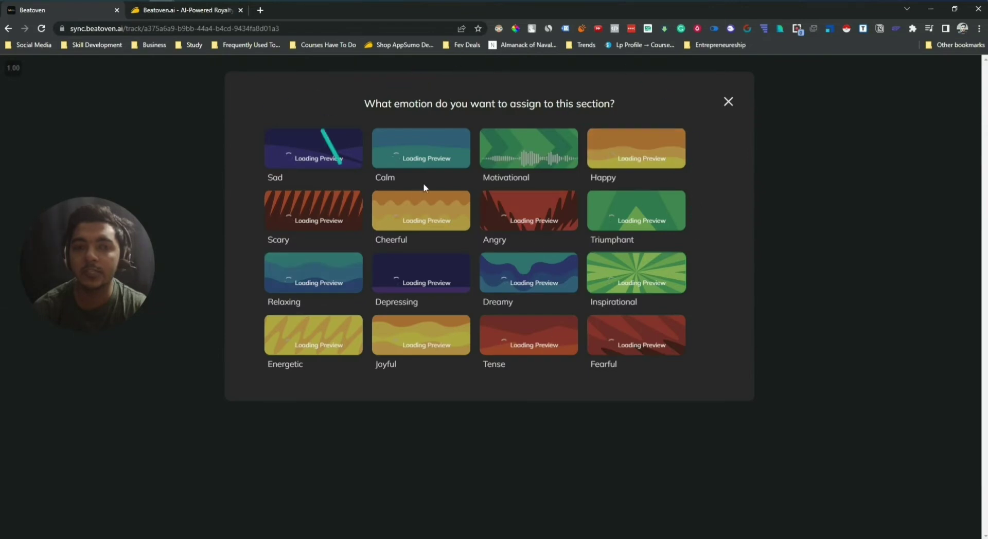
{"action": "left_click", "coordinate": [729, 103]}
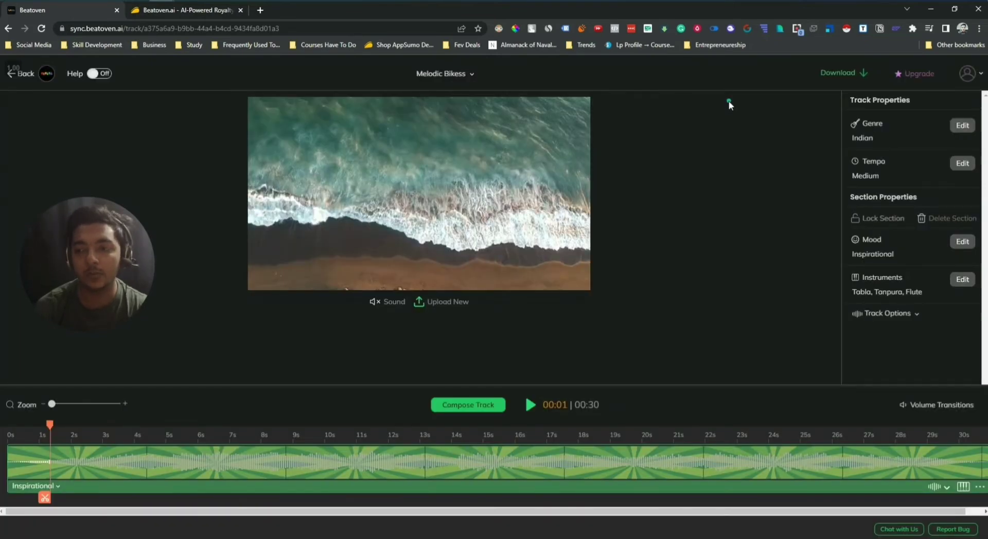
{"action": "left_click", "coordinate": [960, 281]}
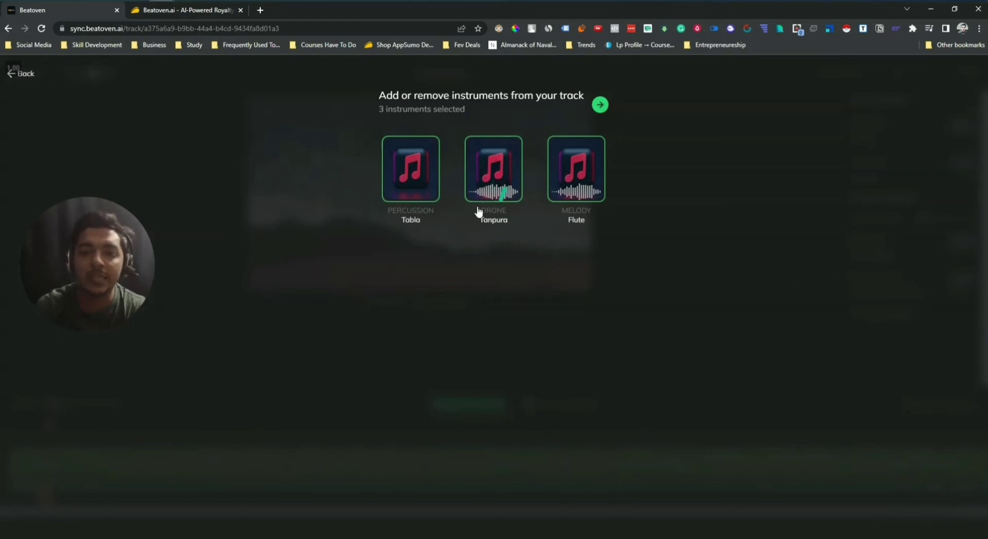
{"action": "left_click", "coordinate": [11, 76]}
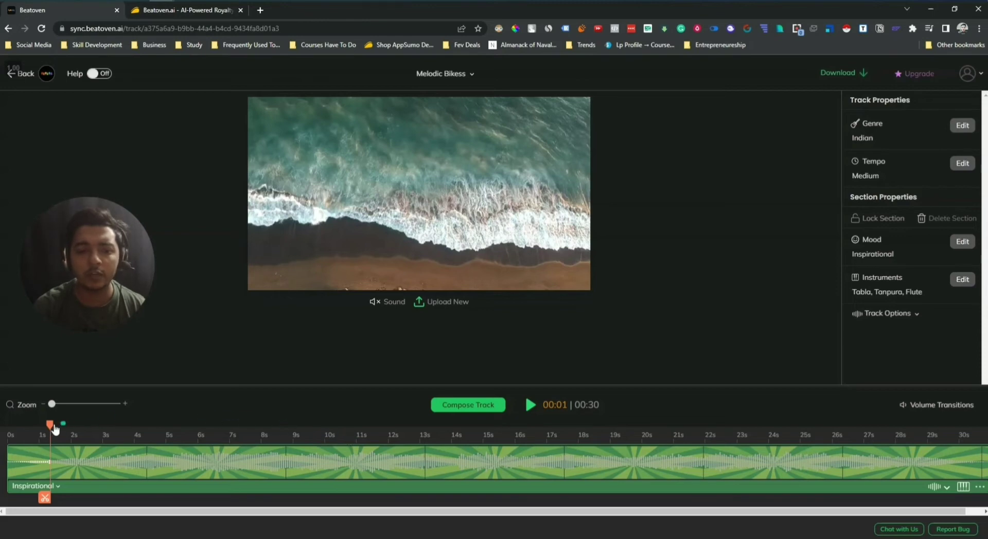
Step: Move the playhead to about 00:16 and try to split the track there
{"action": "left_click_drag", "start_coordinate": [50, 425], "coordinate": [522, 443]}
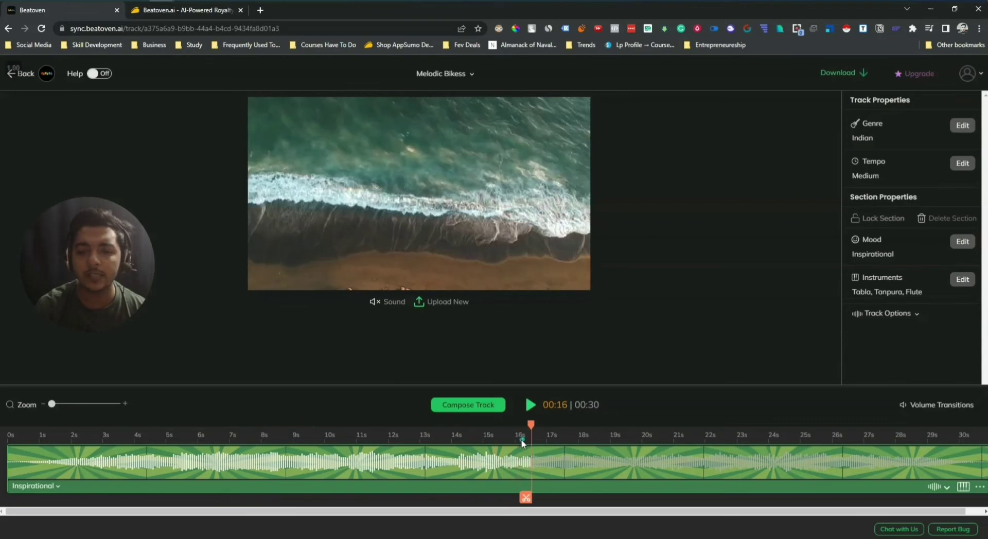
{"action": "left_click", "coordinate": [526, 498]}
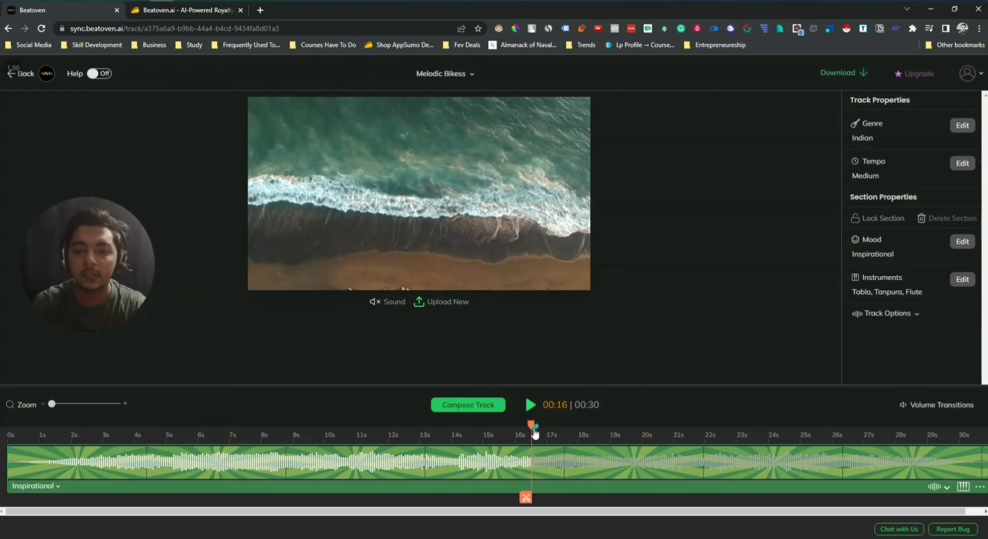
{"action": "left_click_drag", "start_coordinate": [556, 404], "coordinate": [600, 404]}
{"action": "left_click", "coordinate": [560, 410]}
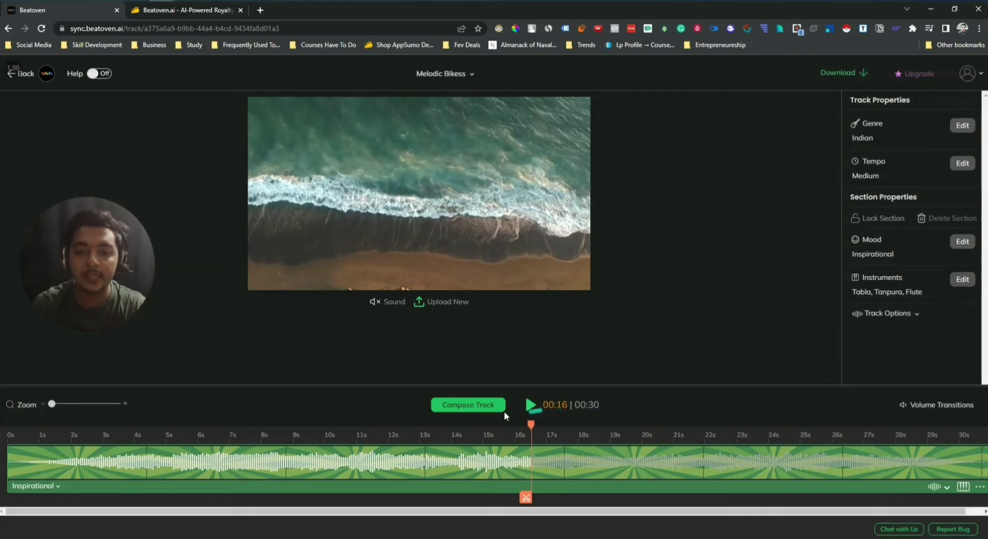
Step: Replace the sea video with Cliff - 22619.mp4 and split the recomposed track into two sections at 00:17
{"action": "left_click", "coordinate": [449, 303]}
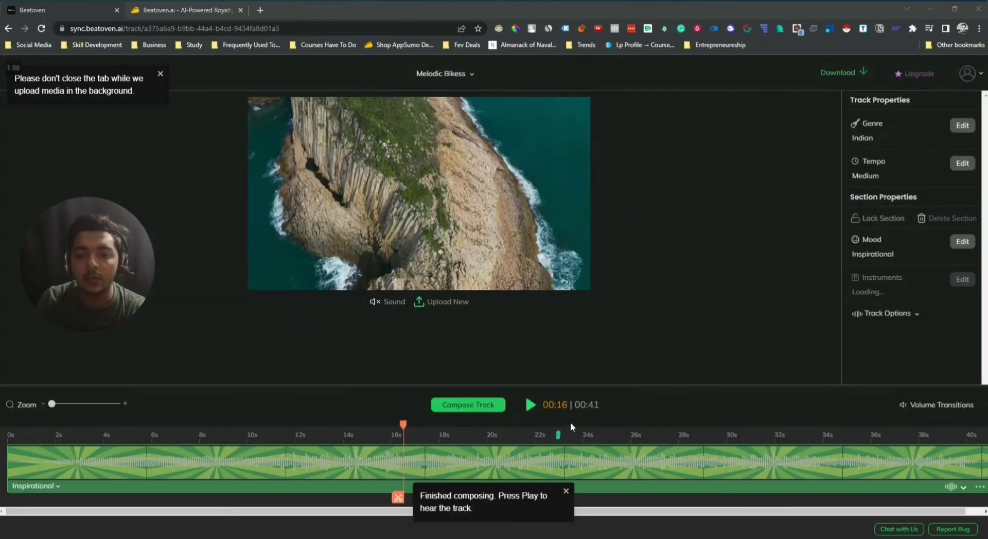
{"action": "left_click_drag", "start_coordinate": [403, 425], "coordinate": [425, 428]}
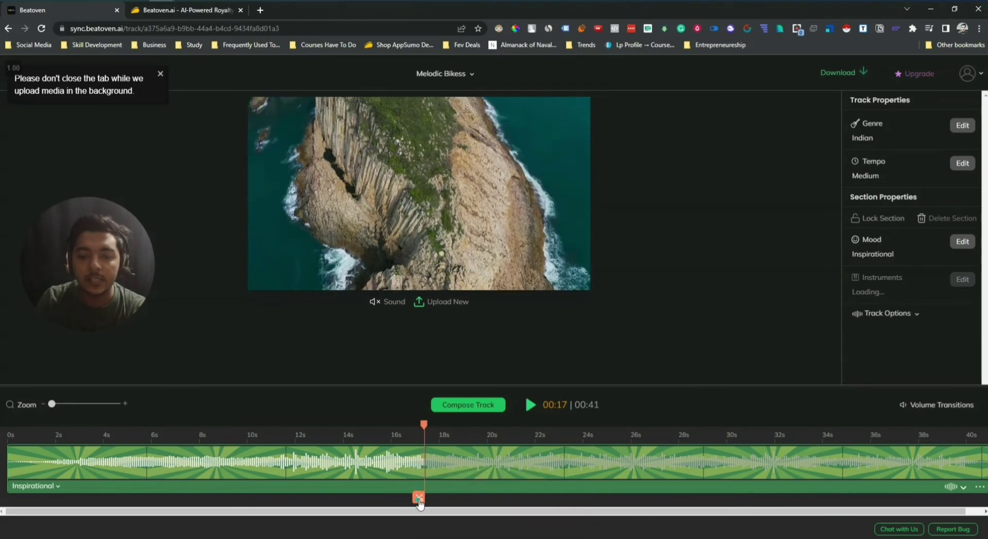
{"action": "left_click", "coordinate": [419, 498]}
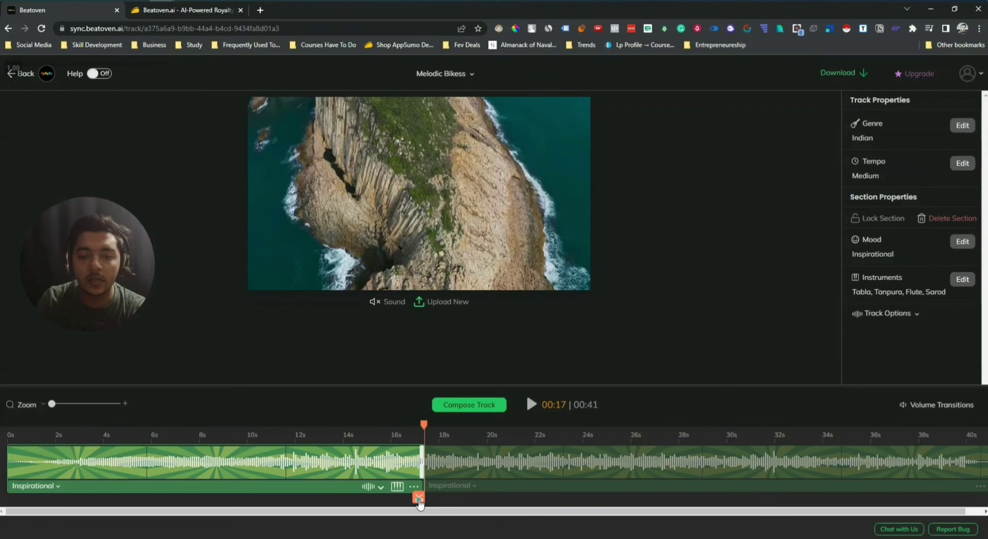
Step: Select the first and second sections in turn to compare their properties, returning to the first section
{"action": "left_click", "coordinate": [253, 471]}
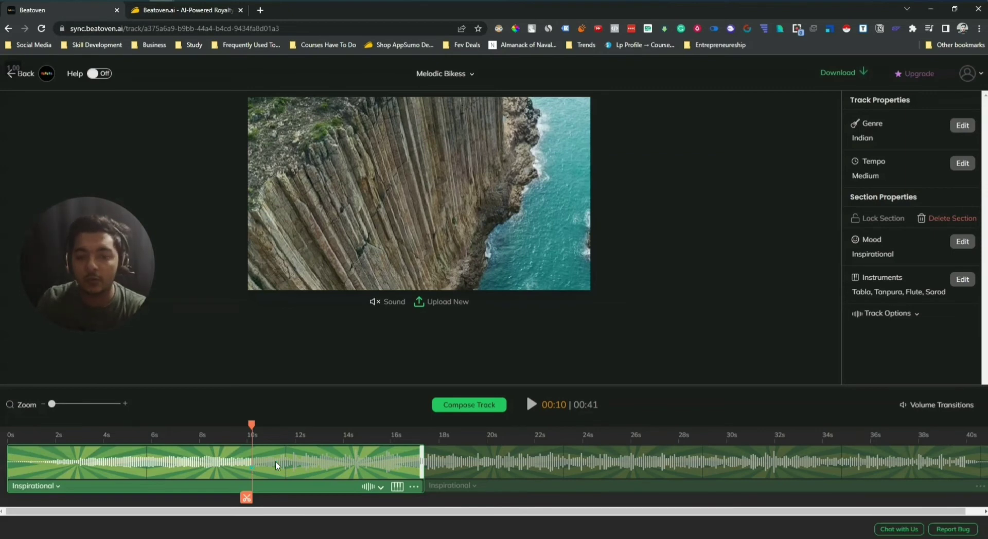
{"action": "left_click", "coordinate": [526, 468]}
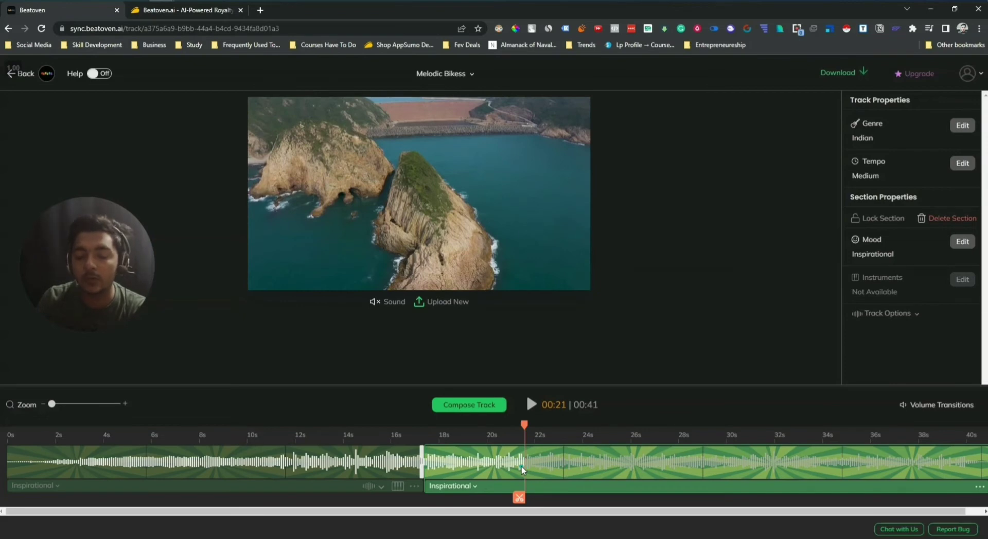
{"action": "left_click", "coordinate": [201, 465]}
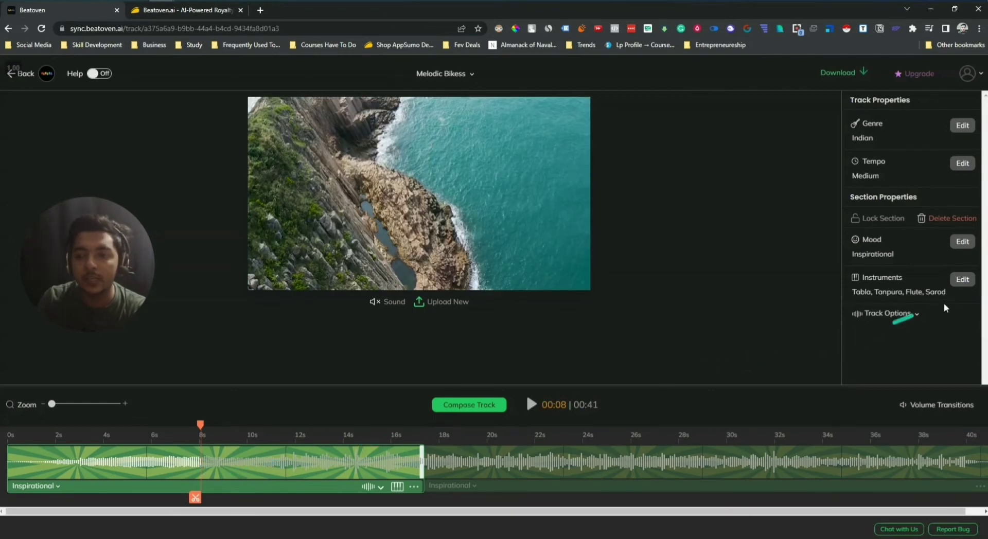
Step: Remove the Tabla from the first section's instruments
{"action": "left_click", "coordinate": [211, 471]}
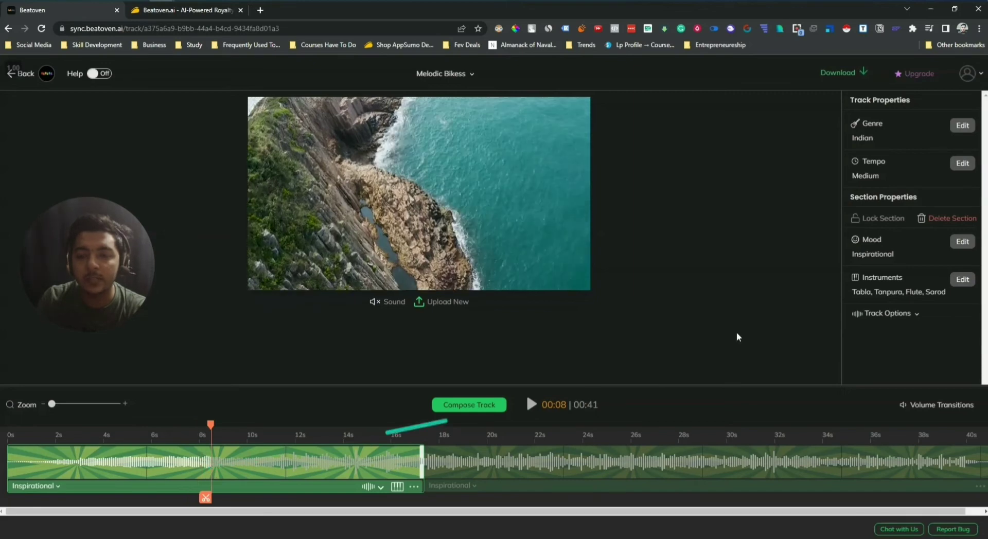
{"action": "left_click", "coordinate": [971, 283]}
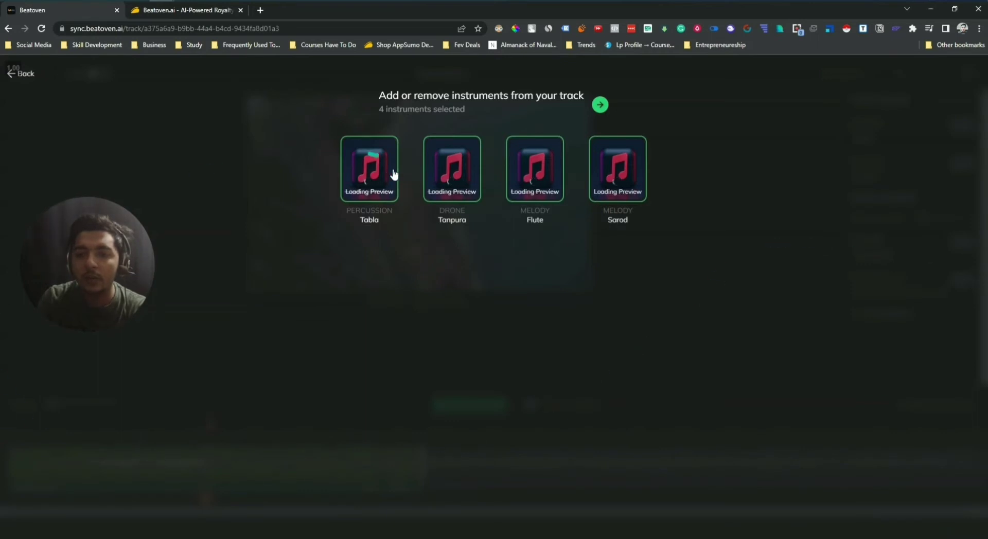
{"action": "left_click", "coordinate": [371, 191]}
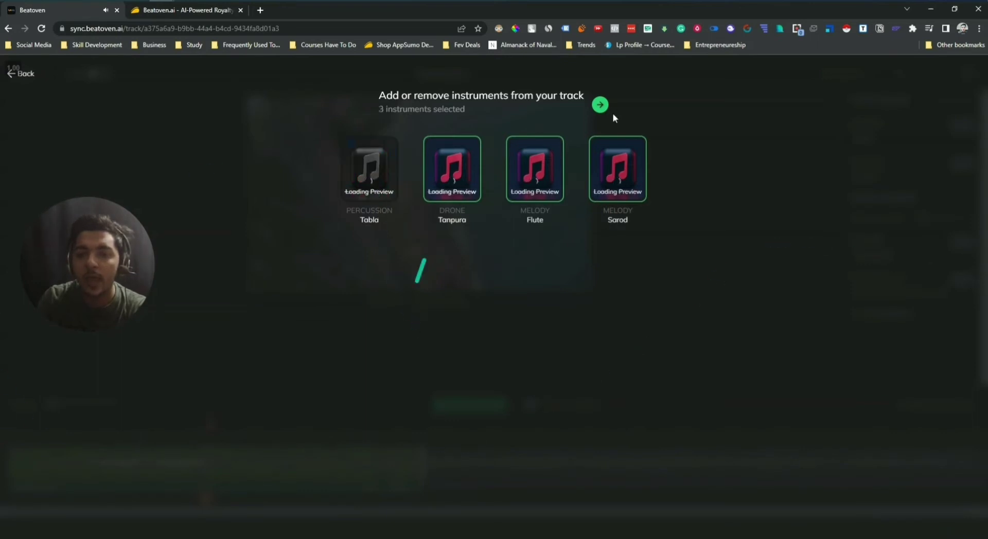
{"action": "left_click", "coordinate": [597, 105]}
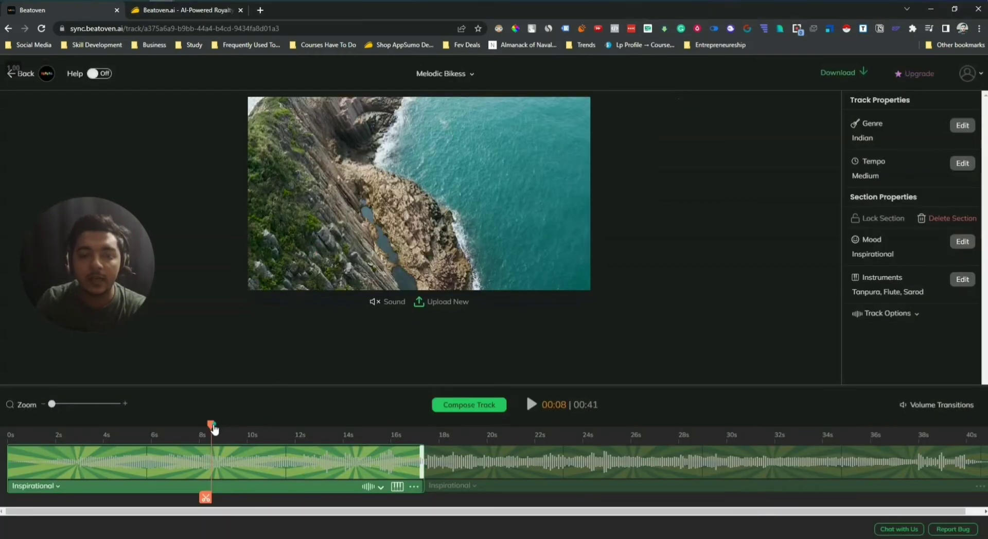
Step: Recompose the track and play it from the start until about 00:27
{"action": "left_click_drag", "start_coordinate": [215, 430], "coordinate": [8, 429]}
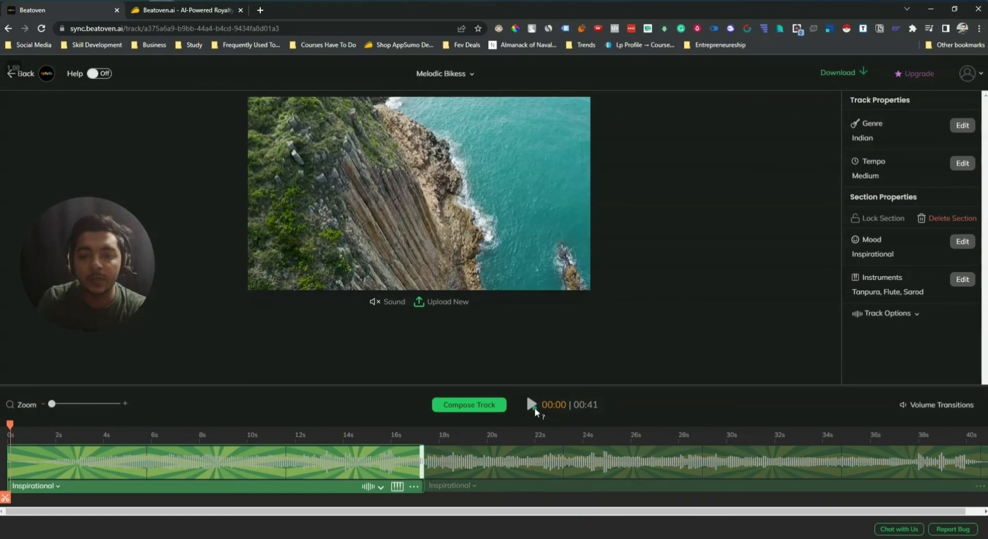
{"action": "left_click", "coordinate": [533, 406]}
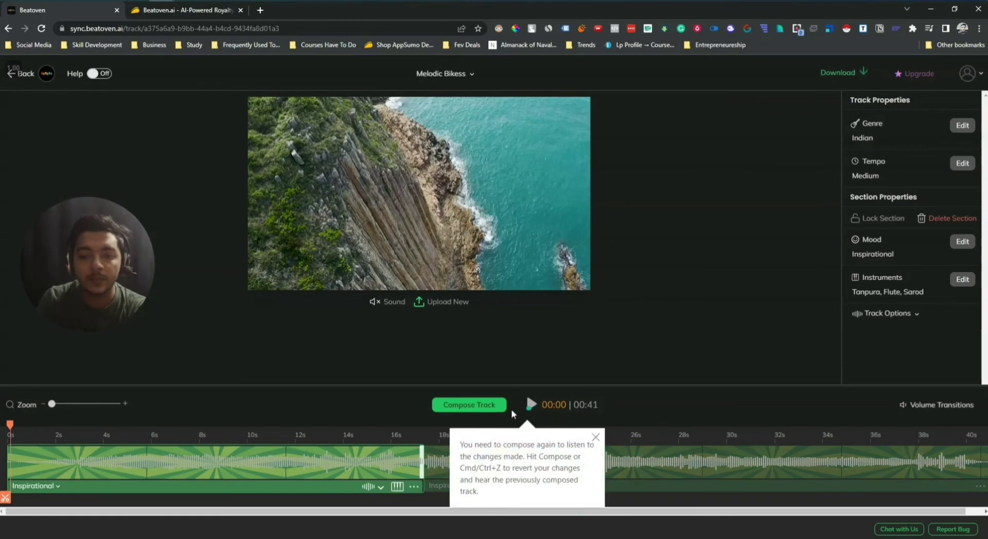
{"action": "left_click", "coordinate": [476, 410]}
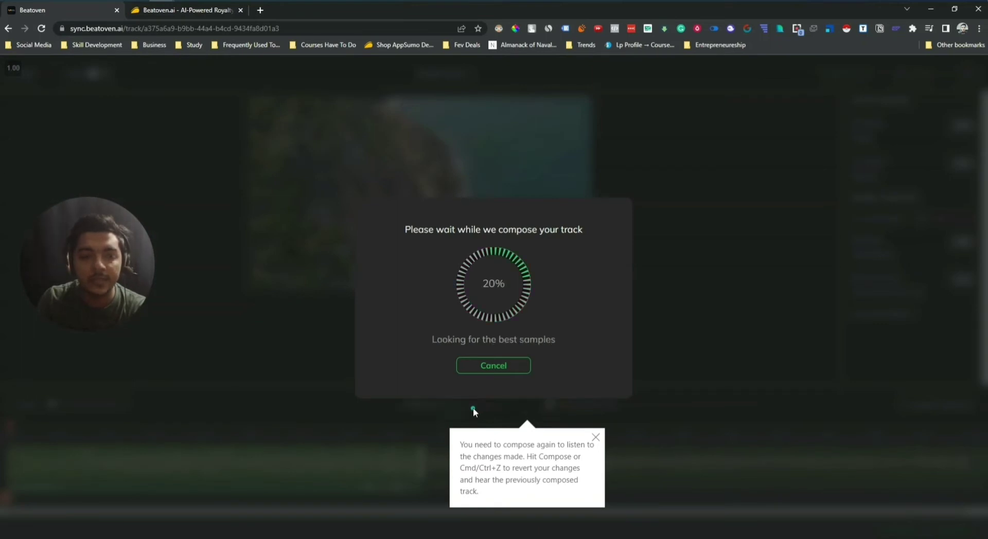
{"action": "left_click", "coordinate": [446, 10]}
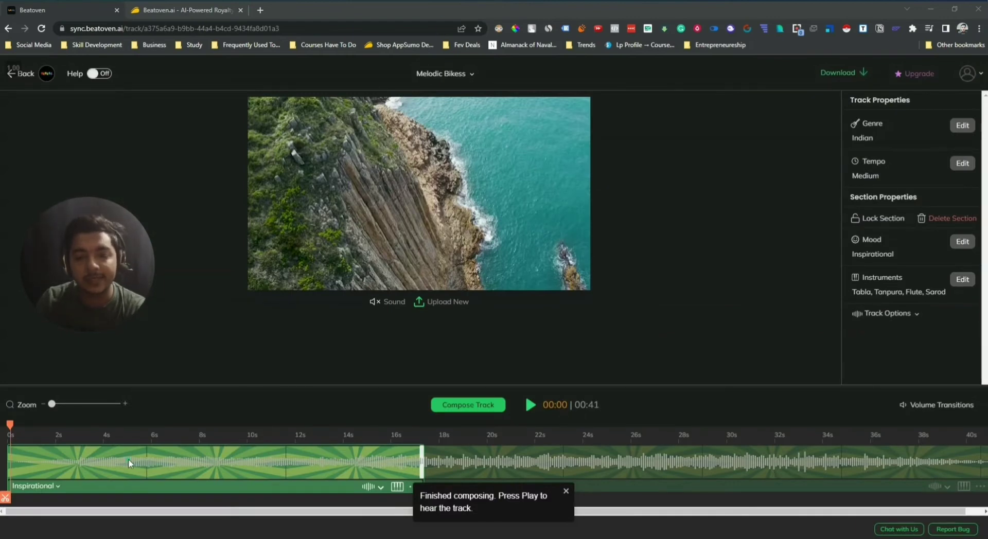
{"action": "left_click", "coordinate": [531, 407]}
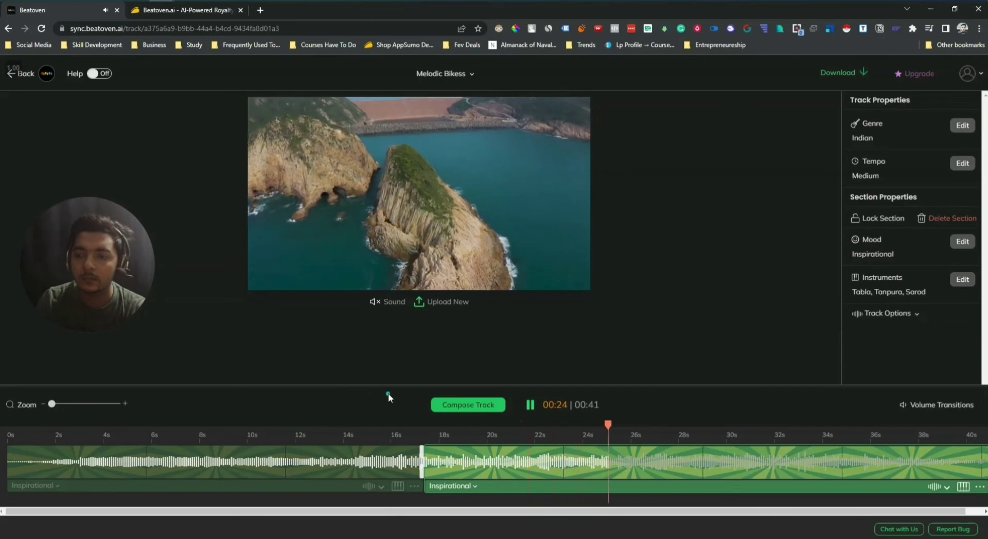
{"action": "left_click", "coordinate": [529, 405]}
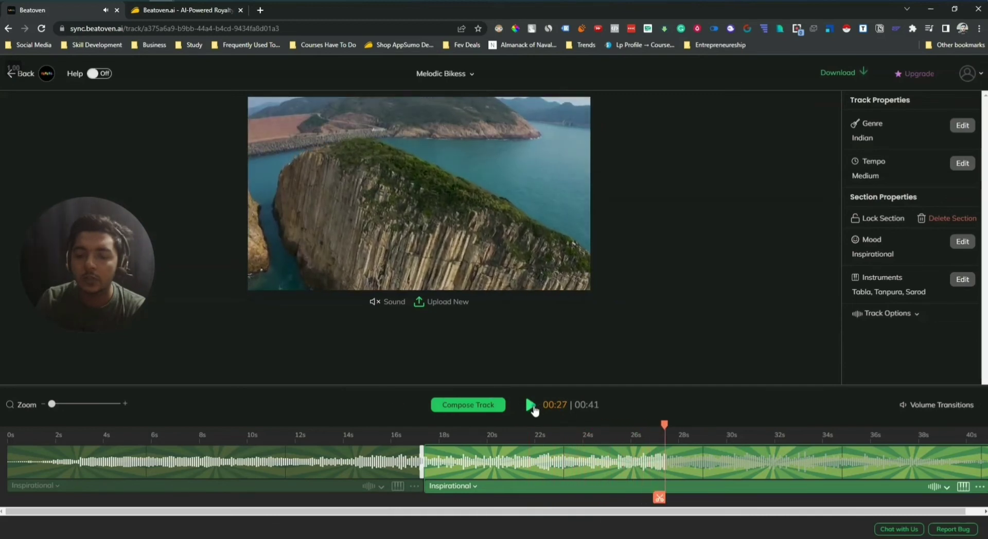
Step: Replay the first section from about 00:08 to 00:13 to listen for its instruments
{"action": "left_click", "coordinate": [264, 422]}
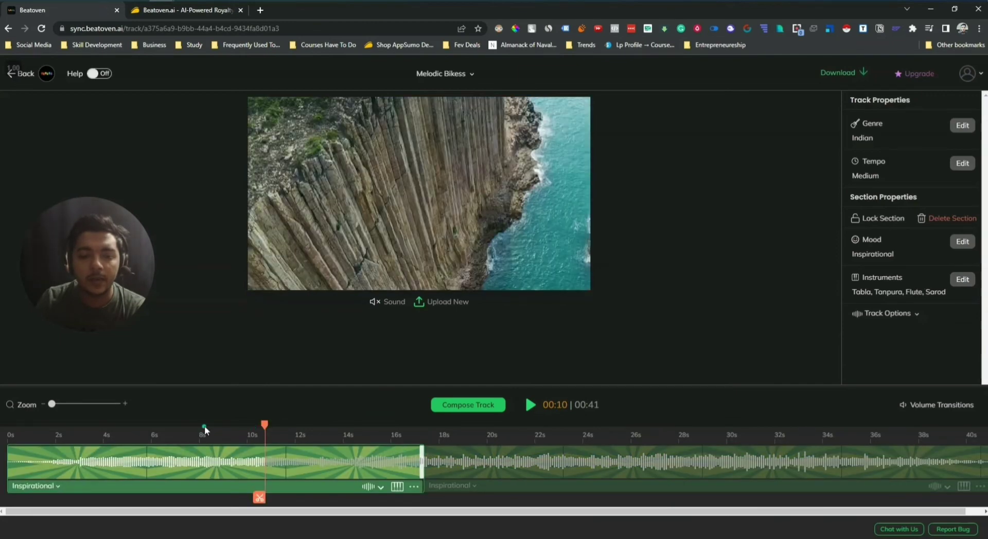
{"action": "left_click", "coordinate": [207, 427]}
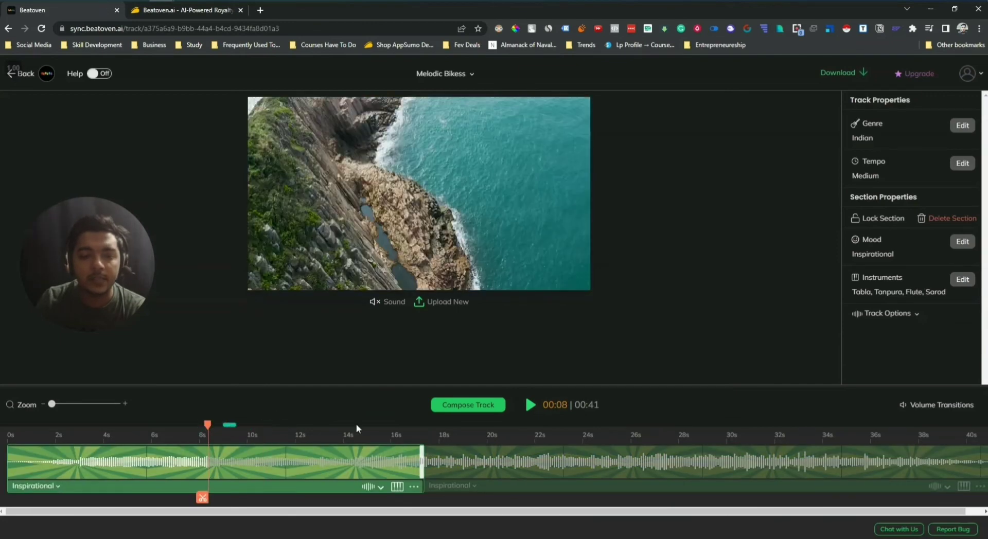
{"action": "left_click", "coordinate": [532, 409]}
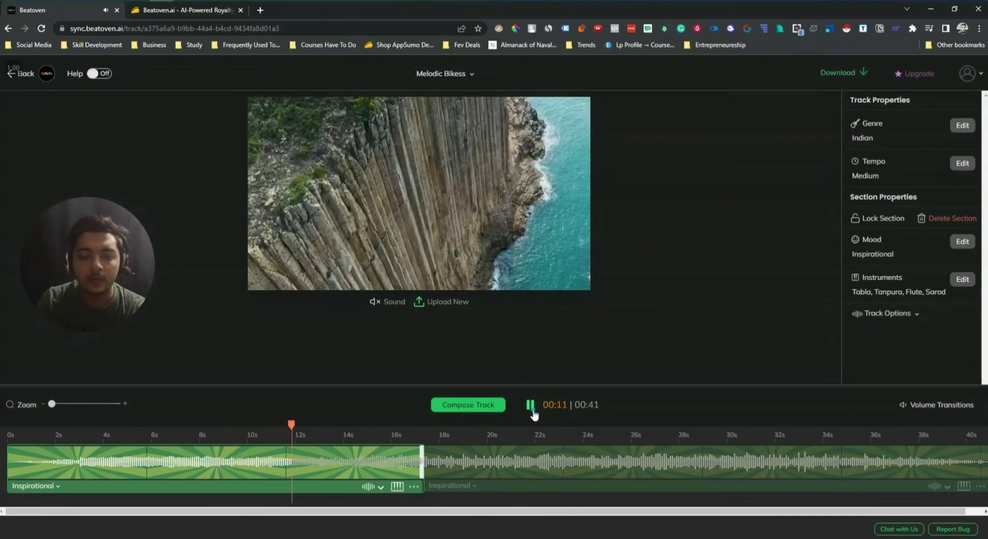
{"action": "left_click", "coordinate": [531, 406]}
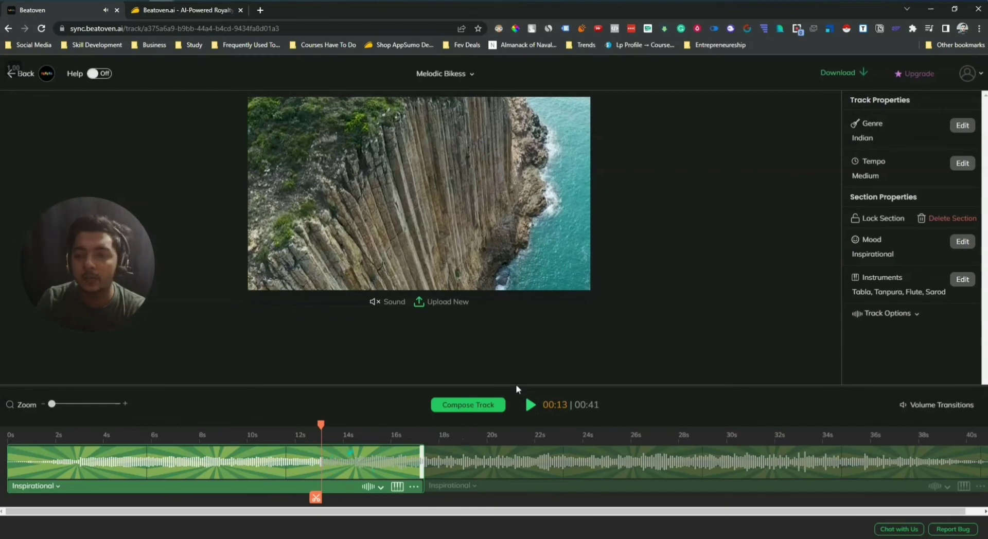
Step: Deselect the Tabla in the first section's instruments once more and recompose the track
{"action": "left_click", "coordinate": [963, 279]}
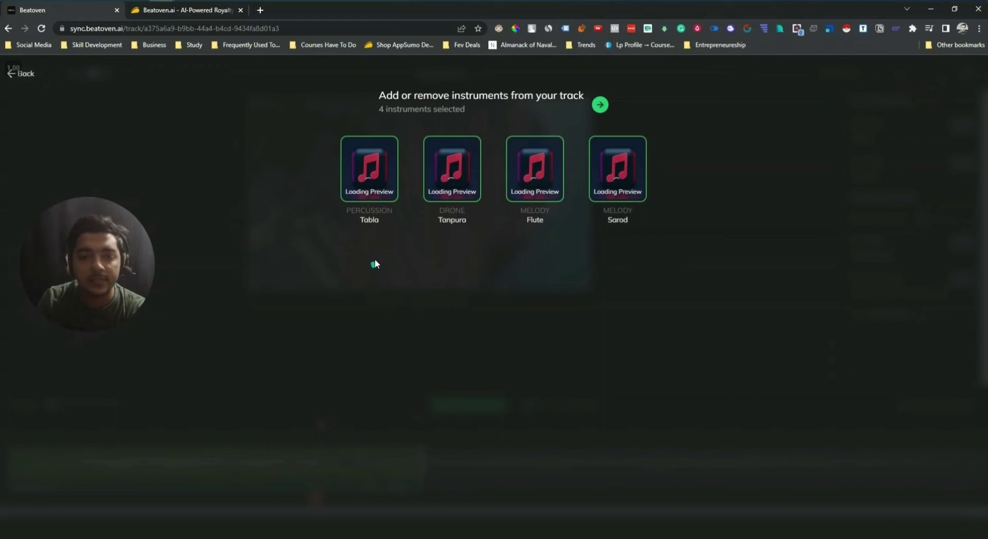
{"action": "left_click", "coordinate": [363, 172]}
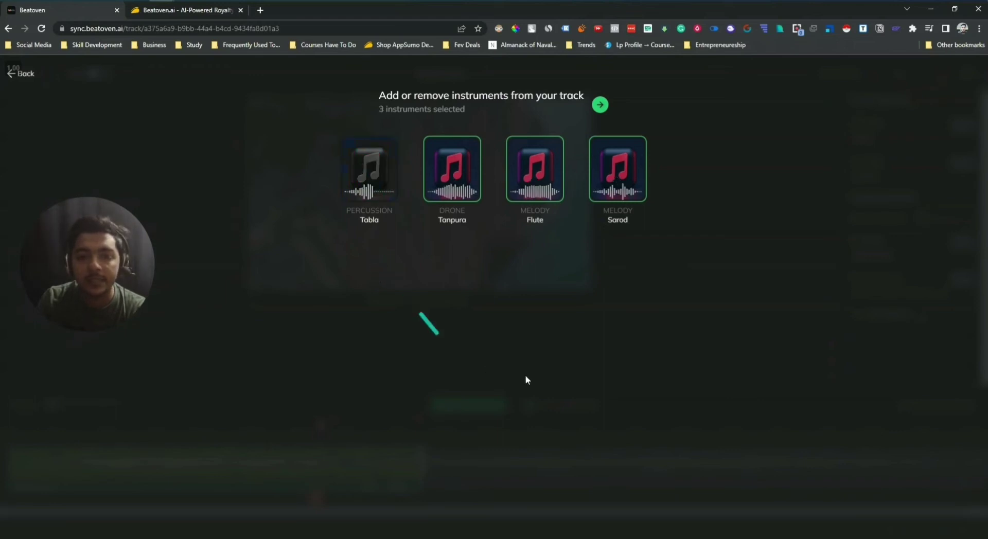
{"action": "left_click", "coordinate": [601, 106]}
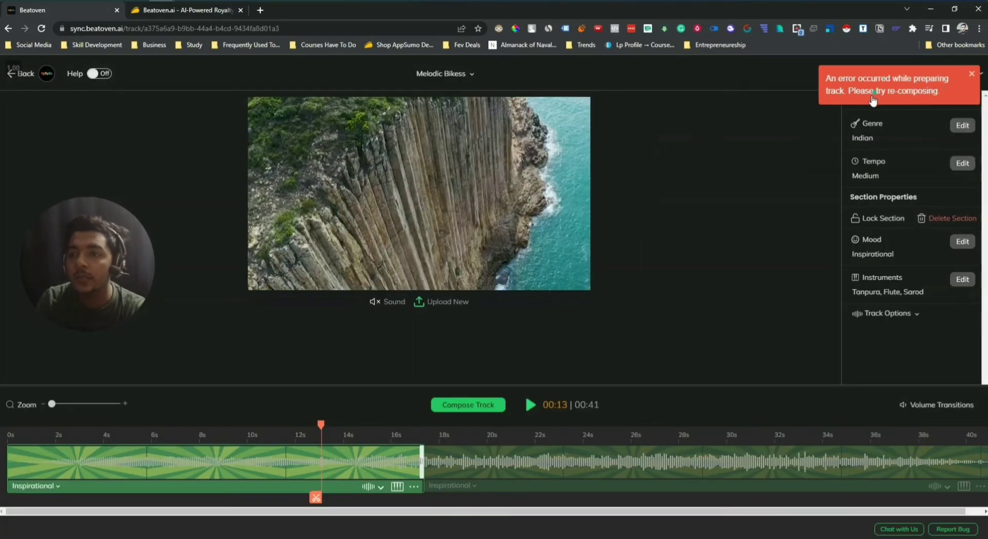
{"action": "left_click", "coordinate": [899, 98]}
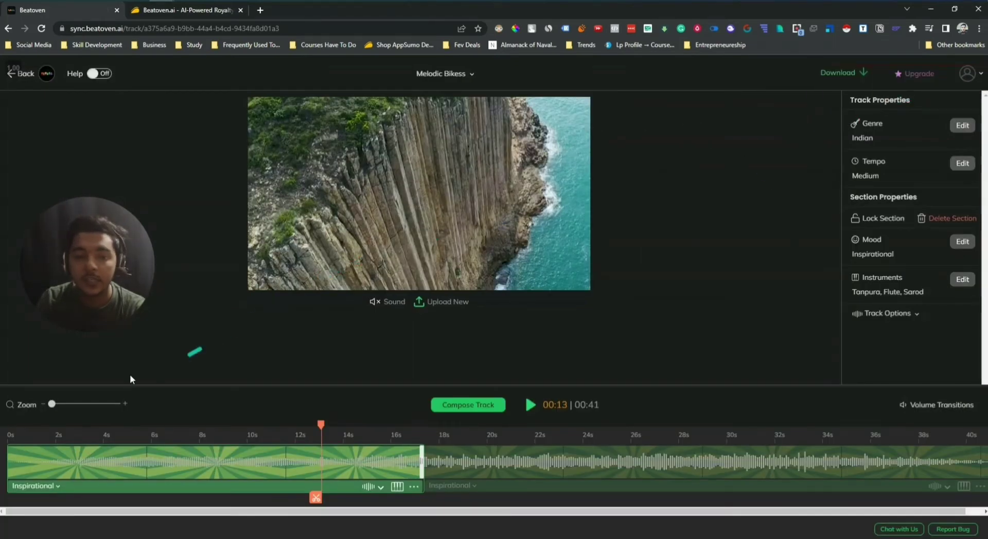
{"action": "left_click", "coordinate": [468, 406]}
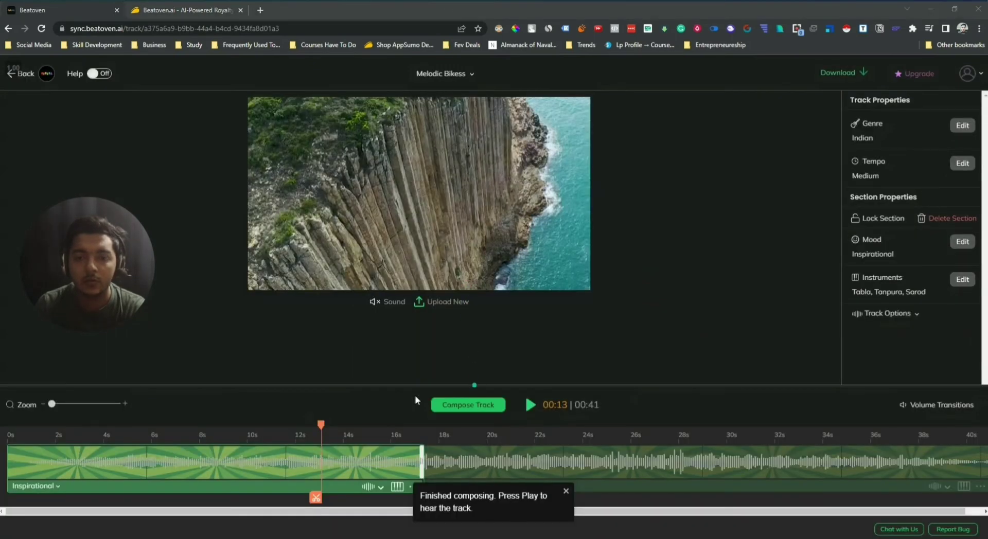
Step: Play the recomposed track from the start through both sections until about 00:39
{"action": "left_click_drag", "start_coordinate": [316, 428], "coordinate": [4, 428]}
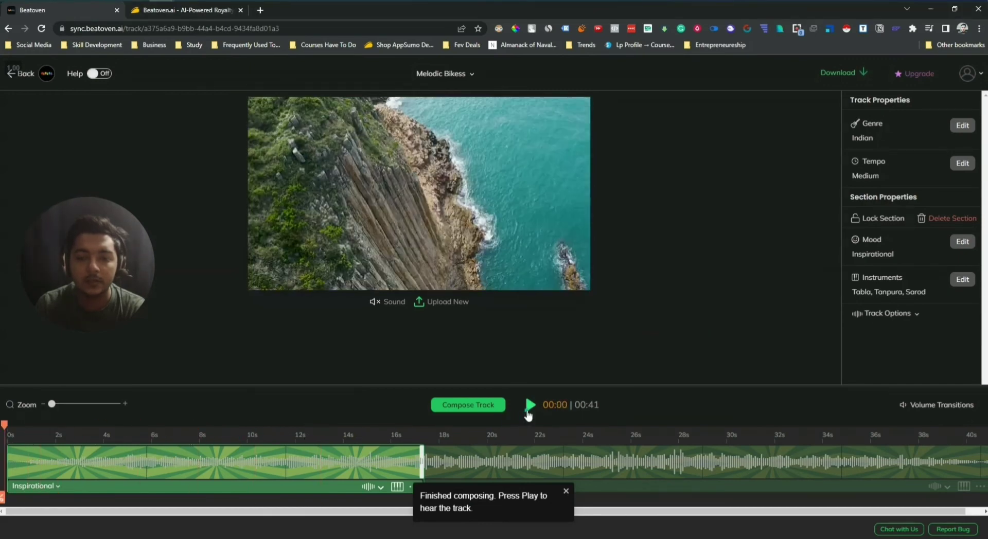
{"action": "left_click", "coordinate": [528, 412]}
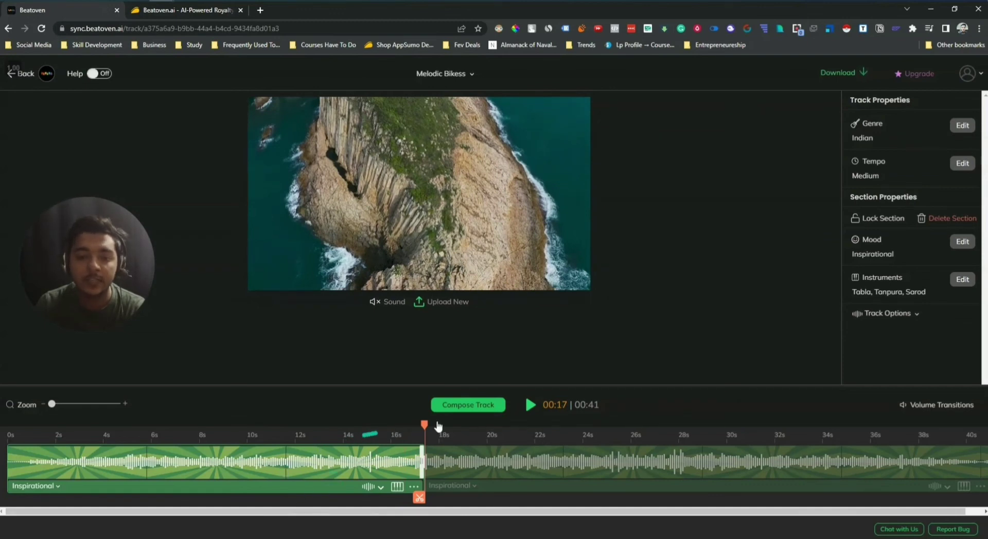
{"action": "left_click", "coordinate": [530, 406]}
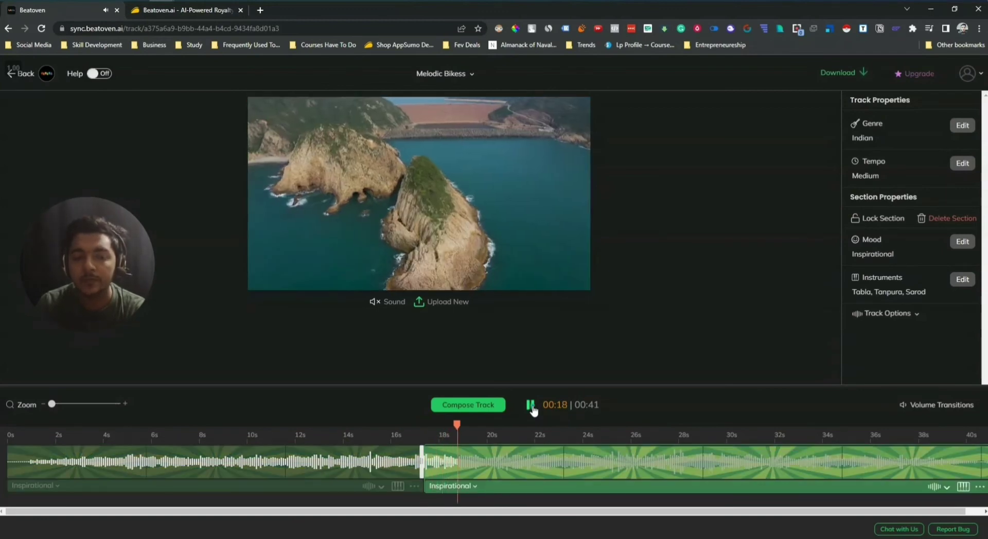
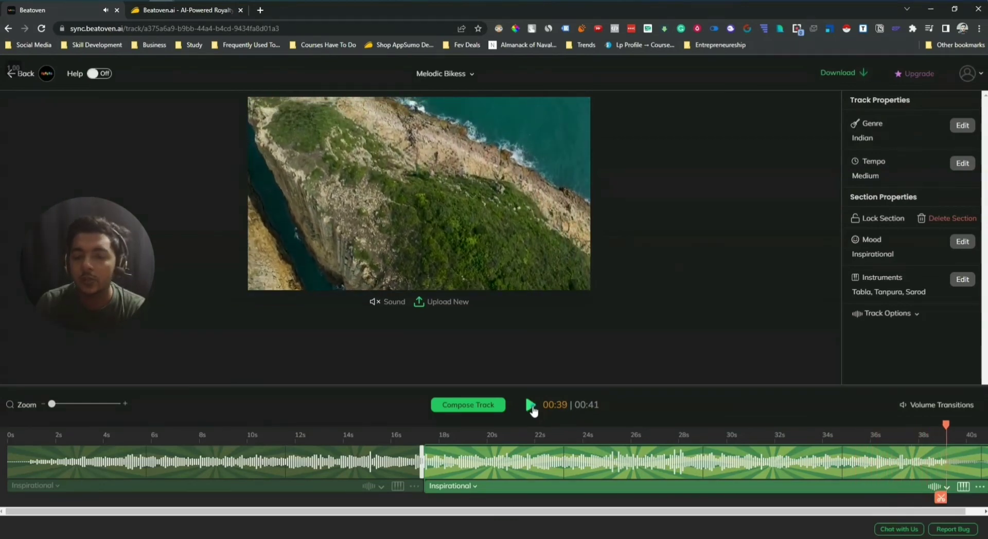
Step: Check the second section's instruments and compare both sections by moving the playhead to about 00:31, 00:08, 00:12 and 00:17
{"action": "left_click", "coordinate": [961, 281]}
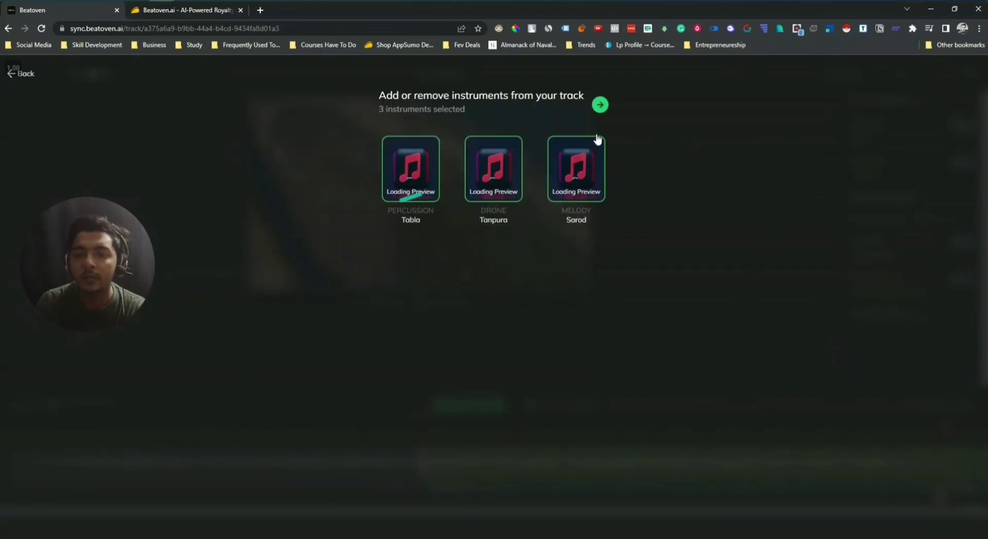
{"action": "left_click", "coordinate": [15, 82]}
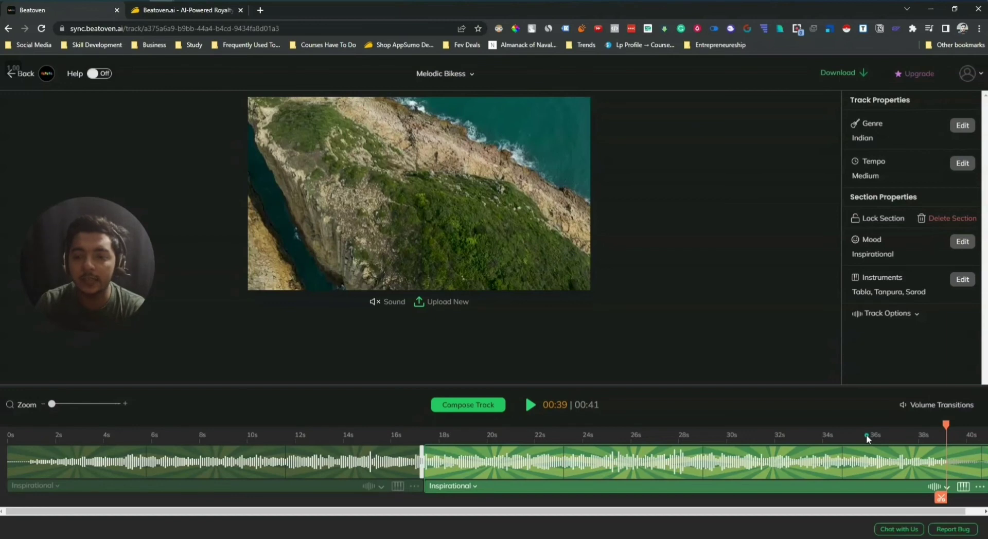
{"action": "left_click", "coordinate": [756, 435]}
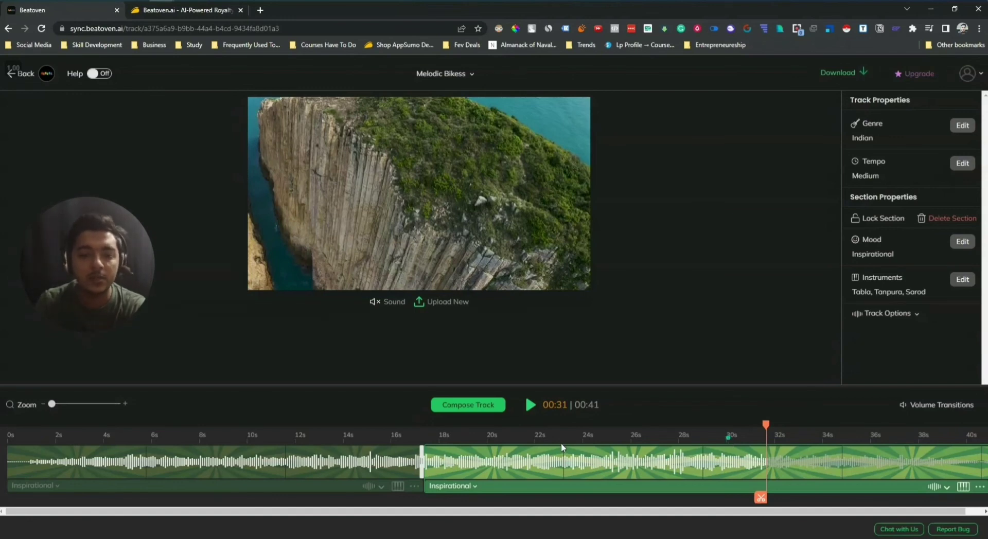
{"action": "left_click", "coordinate": [204, 433]}
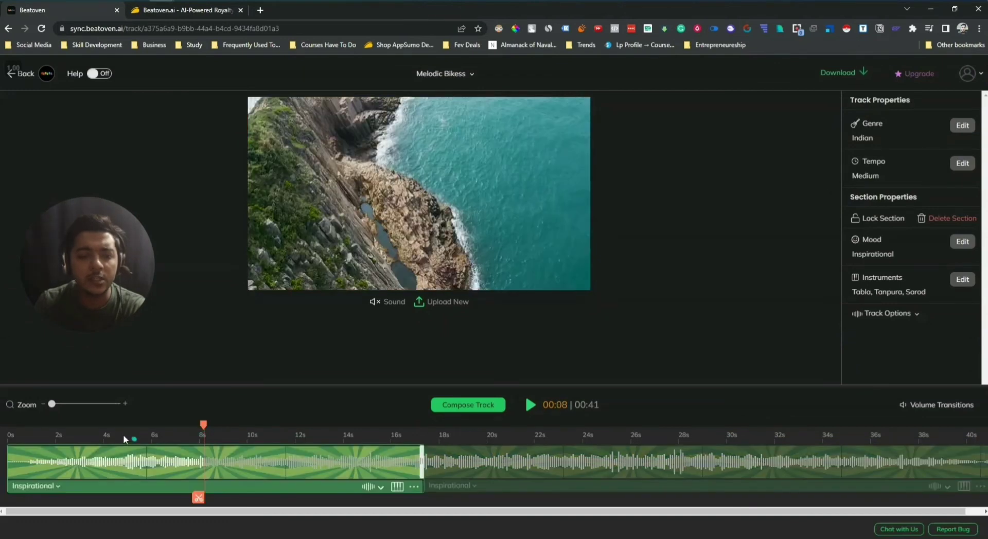
{"action": "left_click", "coordinate": [301, 434]}
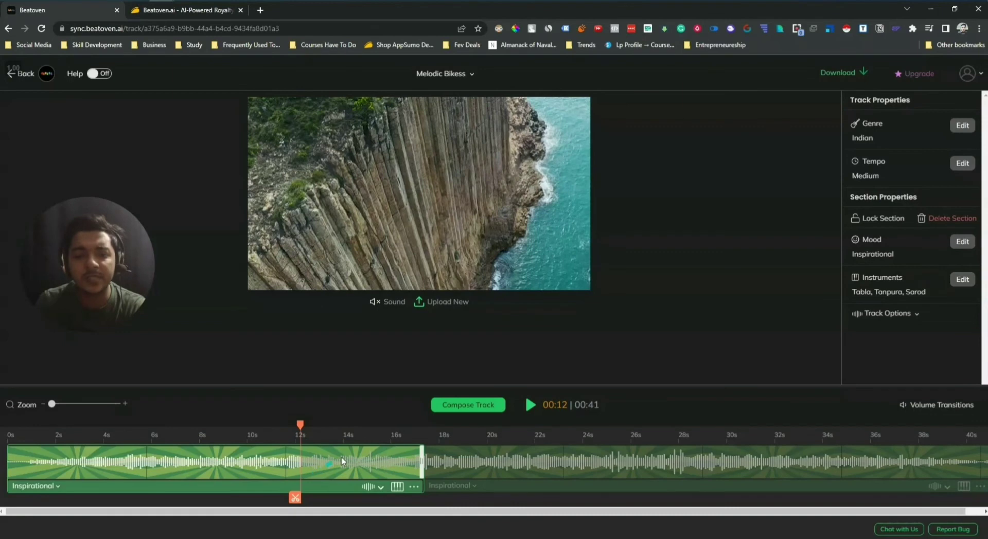
{"action": "left_click", "coordinate": [421, 435]}
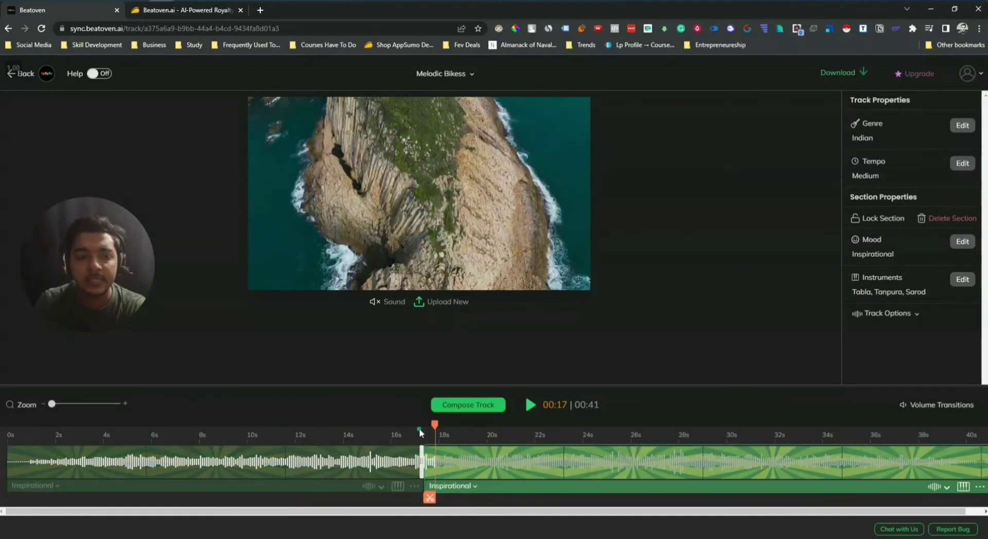
Step: View the second section's track options, and turn the video's sound on and back off
{"action": "left_click", "coordinate": [916, 315]}
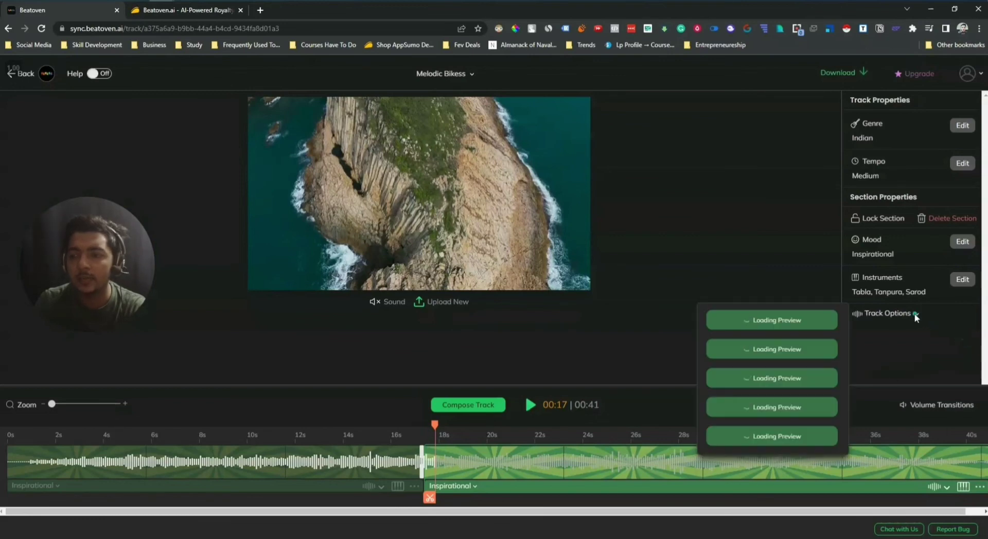
{"action": "left_click", "coordinate": [920, 354]}
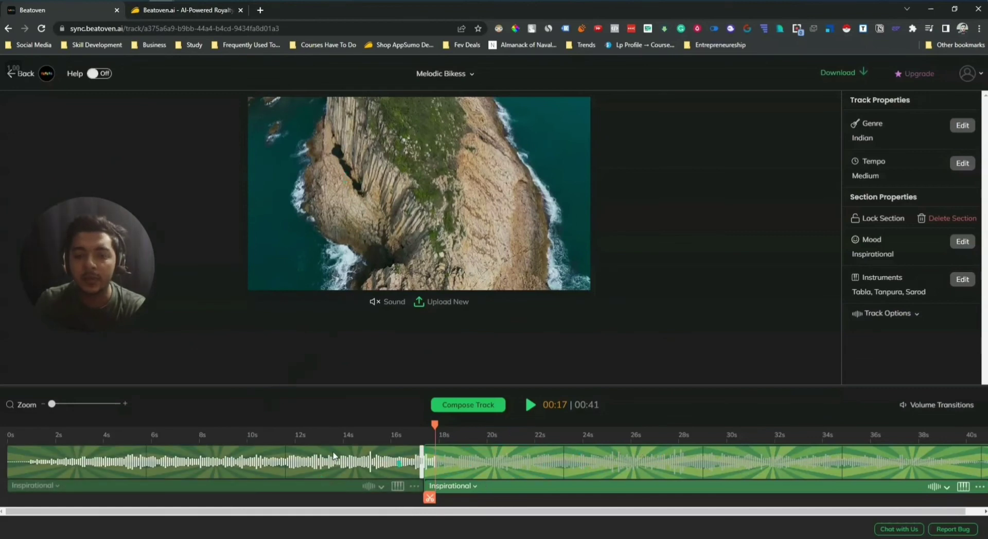
{"action": "left_click", "coordinate": [376, 303]}
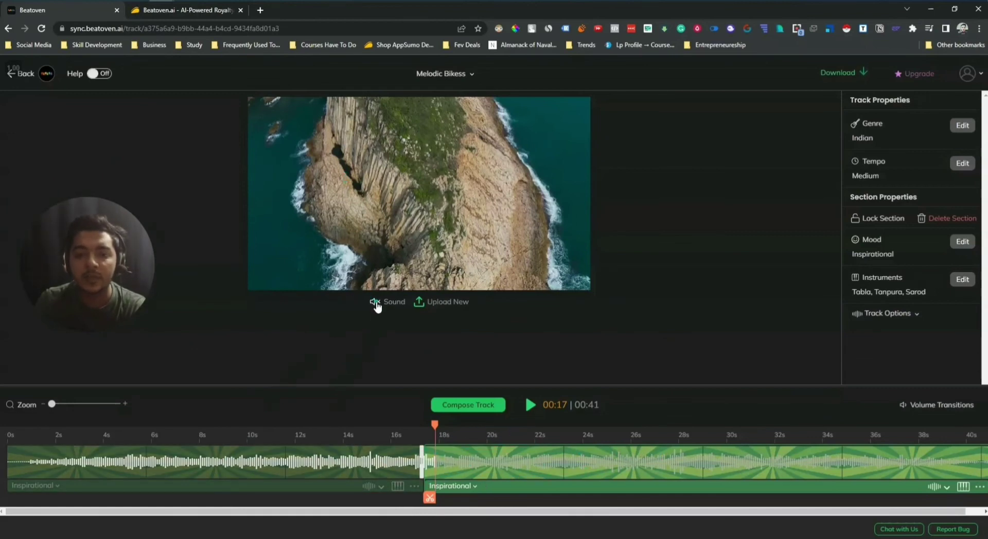
{"action": "left_click", "coordinate": [376, 304]}
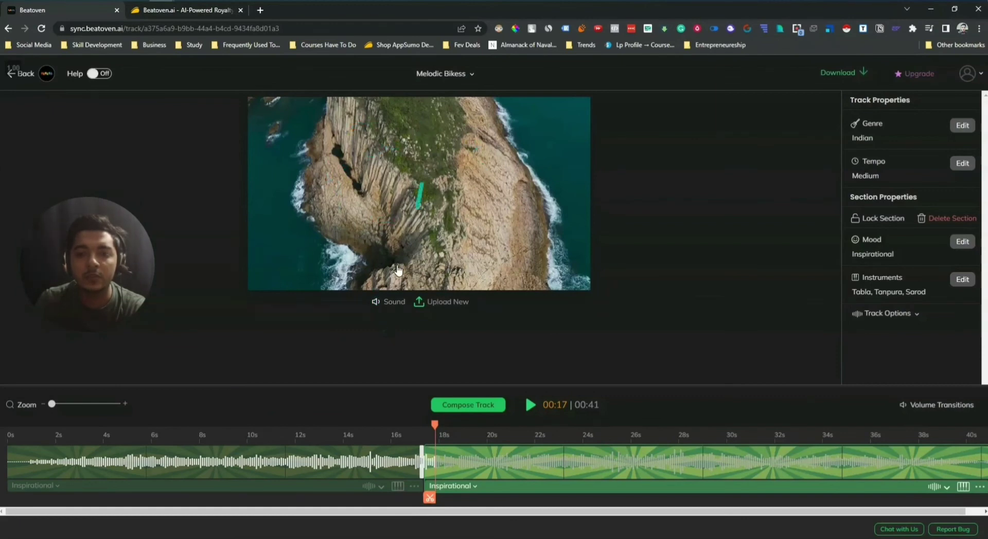
{"action": "left_click", "coordinate": [376, 304]}
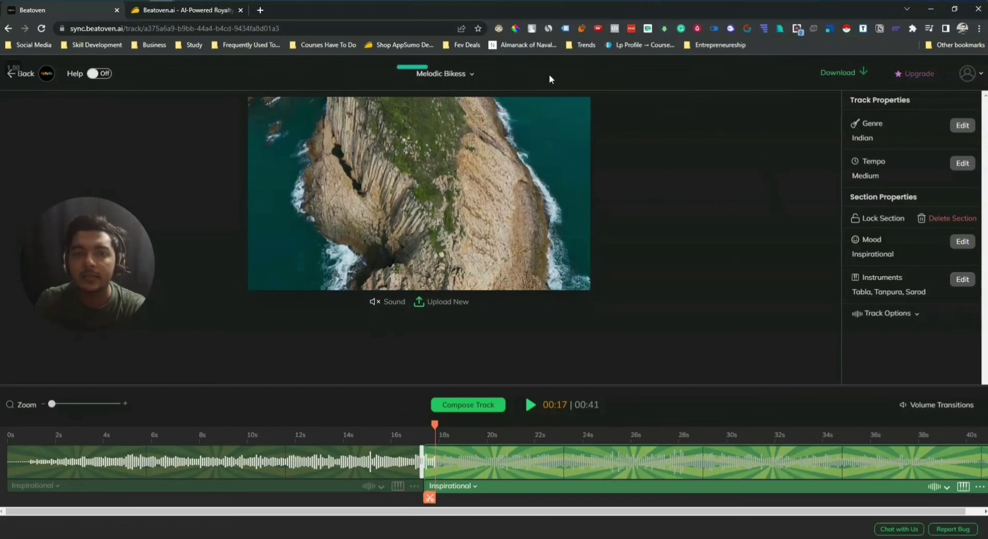
Step: Download the complete track with all instruments merged, and play the downloaded Melodic Bikess.wav before closing the music player
{"action": "left_click", "coordinate": [849, 72]}
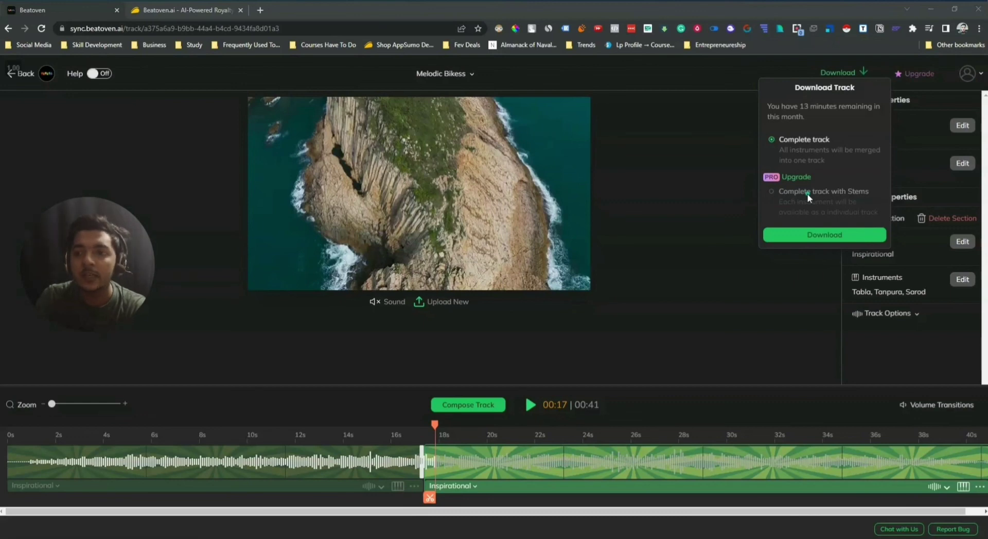
{"action": "left_click", "coordinate": [828, 234]}
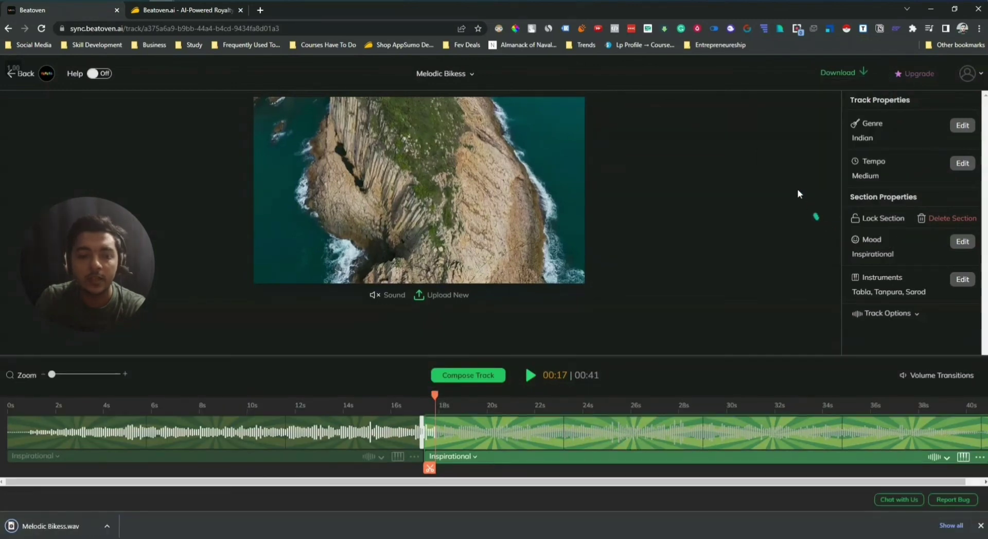
{"action": "left_click", "coordinate": [65, 530]}
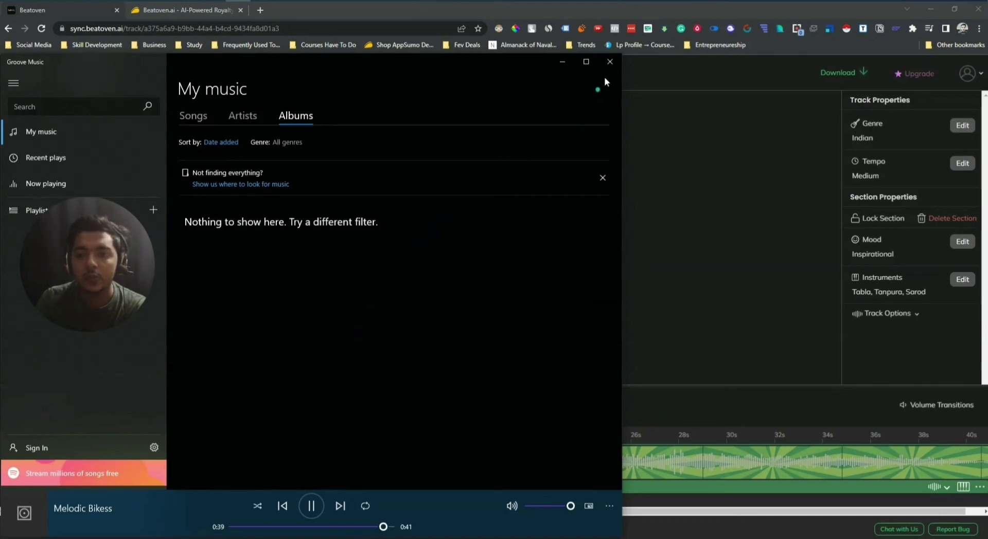
{"action": "left_click", "coordinate": [611, 63]}
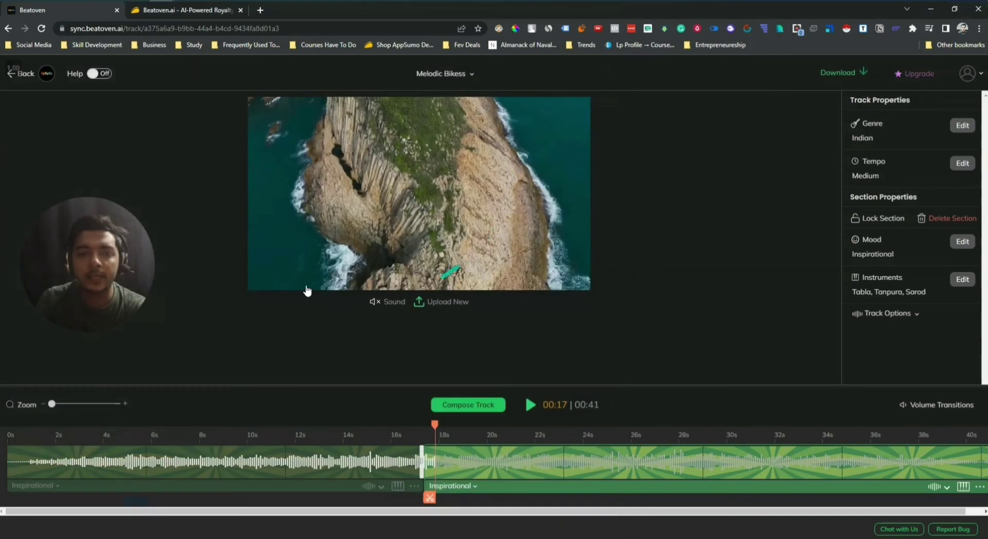
Step: Return to the project list, switch to the AppSumo page for Beatoven.ai and look through its overview and license tiers
{"action": "left_click", "coordinate": [17, 82]}
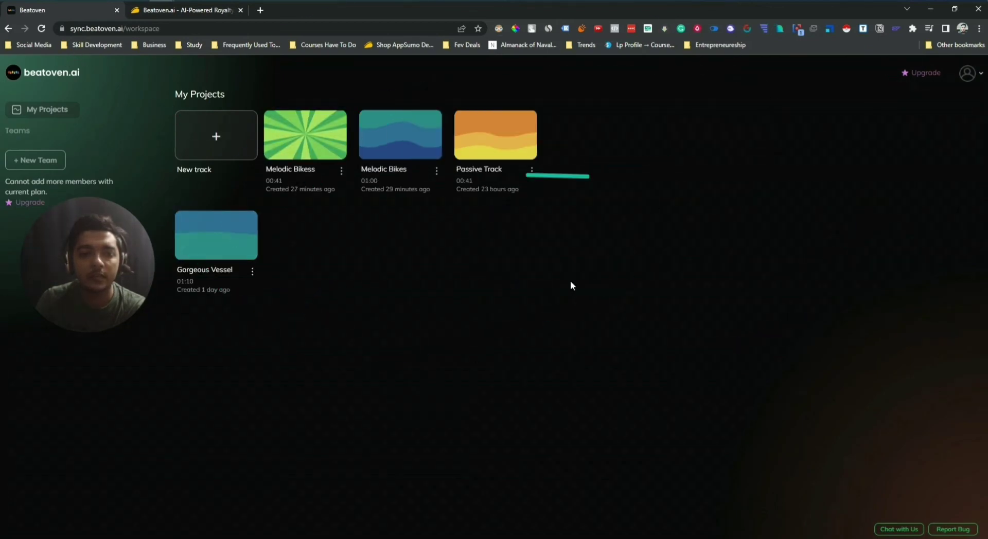
{"action": "left_click", "coordinate": [206, 15]}
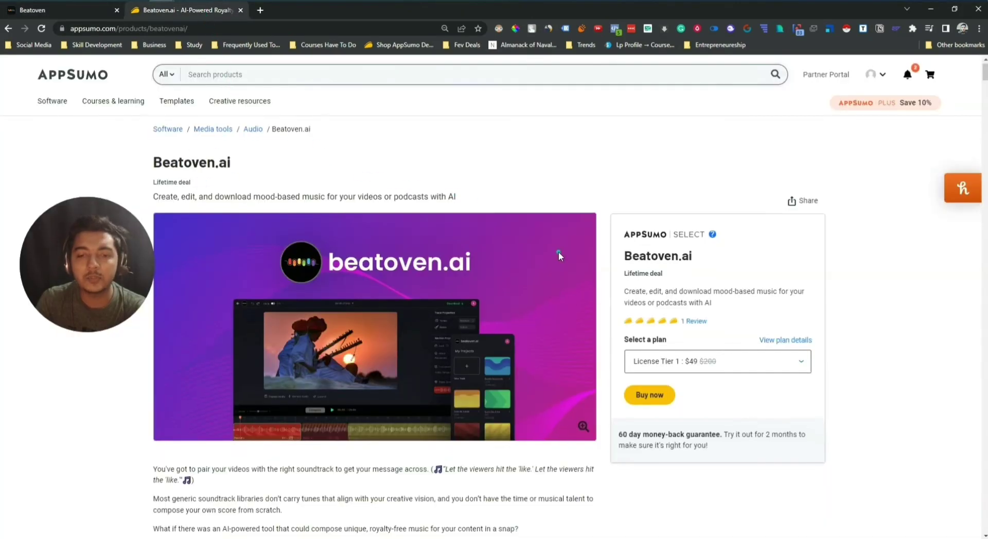
{"action": "scroll", "coordinate": [558, 251], "scroll_direction": "down", "scroll_amount": 14}
{"action": "scroll", "coordinate": [557, 252], "scroll_direction": "down", "scroll_amount": 15}
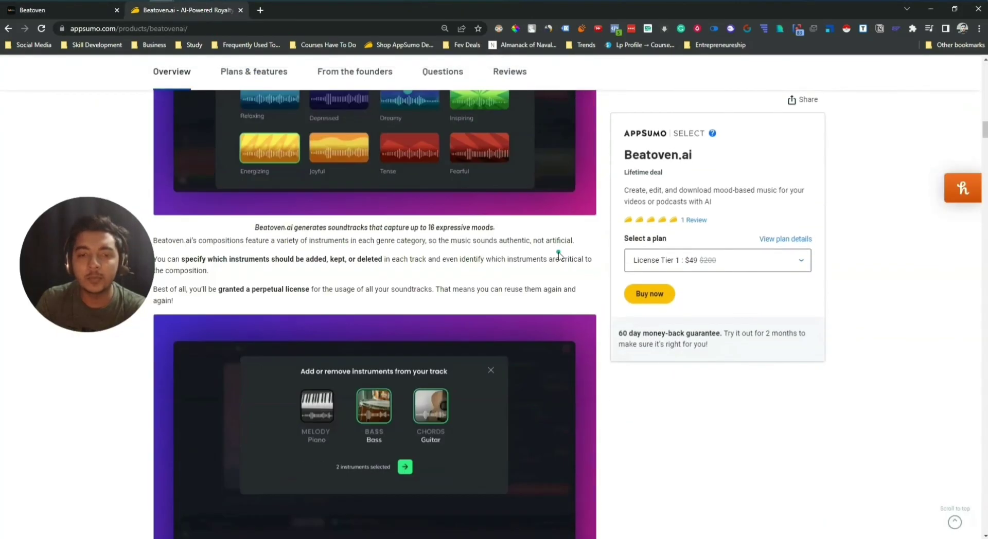
{"action": "scroll", "coordinate": [561, 256], "scroll_direction": "down", "scroll_amount": 6}
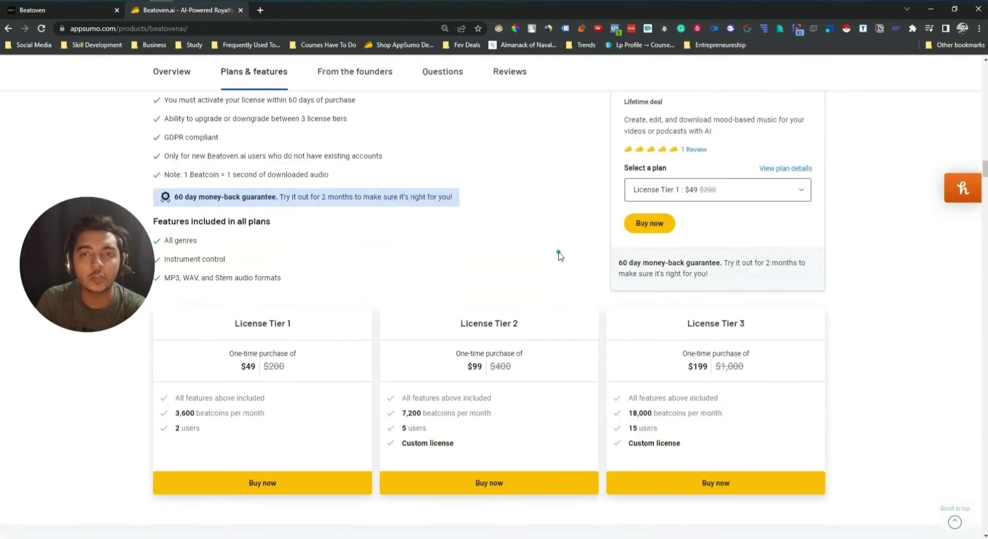
{"action": "key", "text": "Home"}
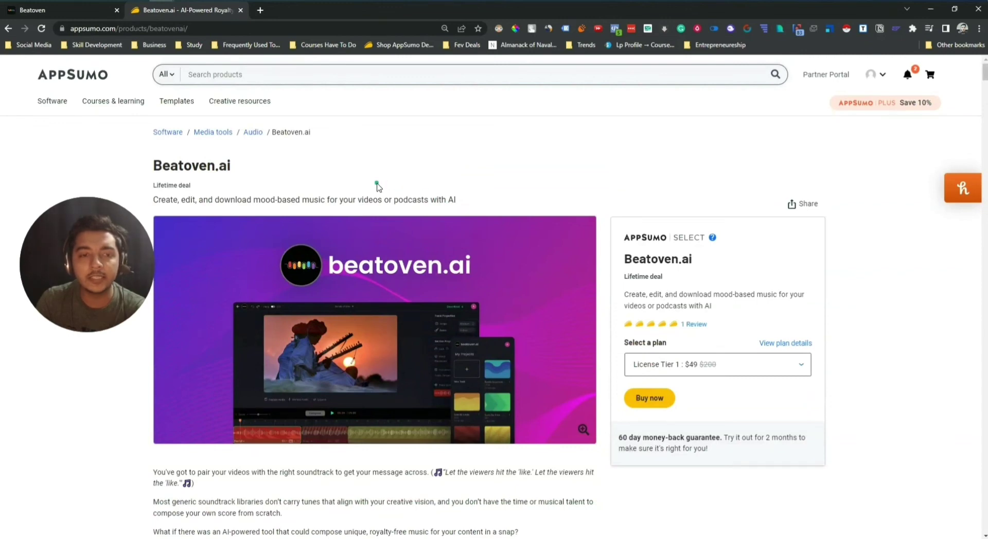
Step: Examine the deal's plans and features, the three license tiers and the founders' introduction on the AppSumo page
{"action": "scroll", "coordinate": [313, 152], "scroll_direction": "down", "scroll_amount": 9}
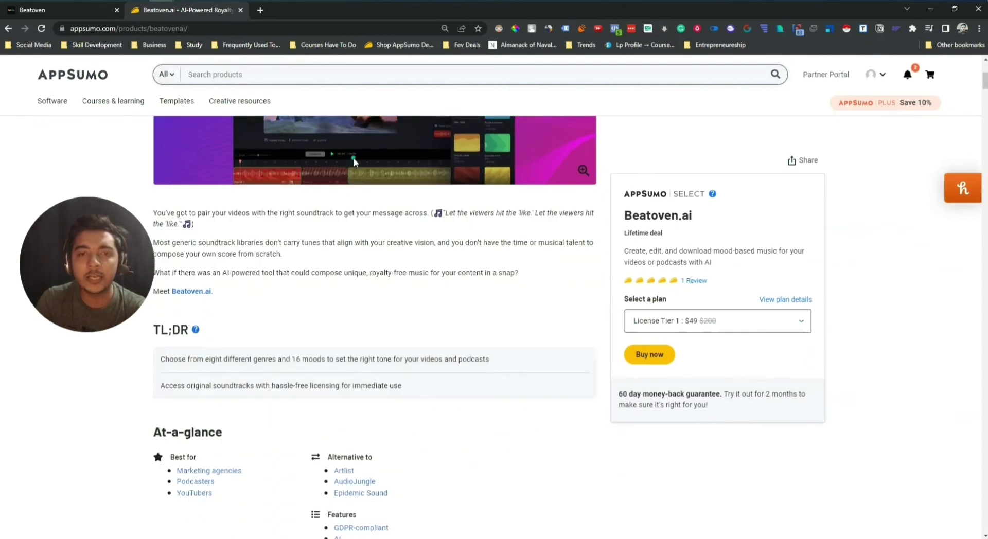
{"action": "left_click", "coordinate": [250, 72]}
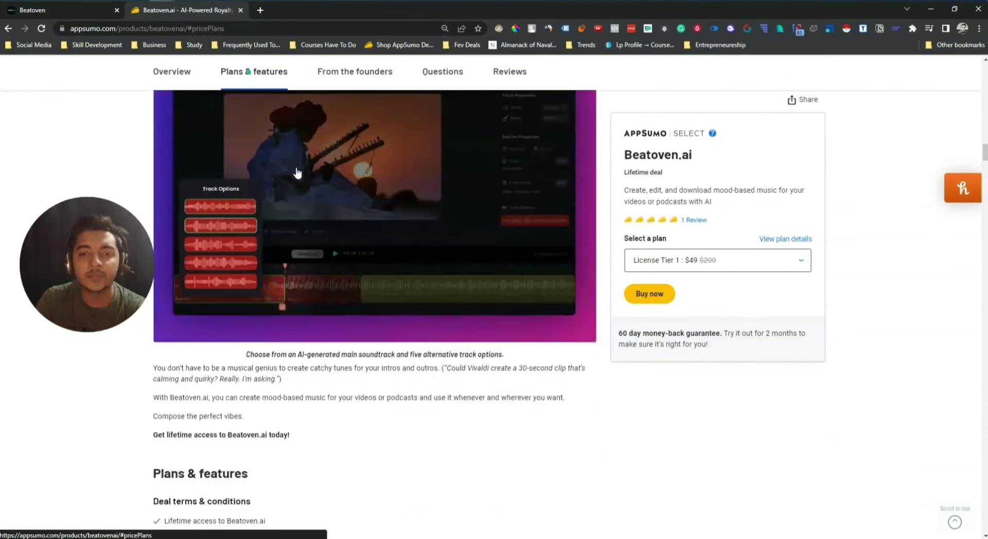
{"action": "scroll", "coordinate": [492, 422], "scroll_direction": "down", "scroll_amount": 3}
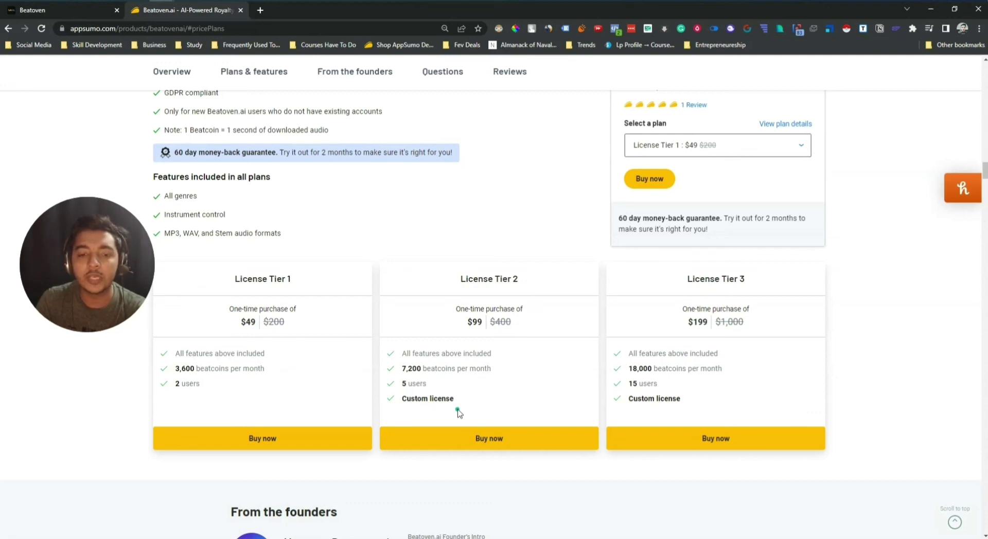
{"action": "scroll", "coordinate": [458, 412], "scroll_direction": "down", "scroll_amount": 6}
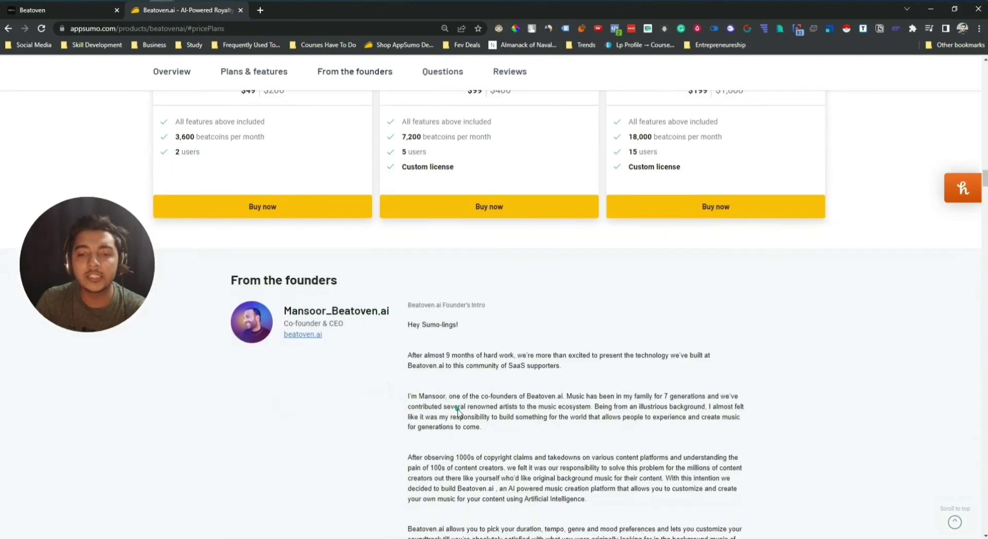
{"action": "scroll", "coordinate": [461, 448], "scroll_direction": "up", "scroll_amount": 20}
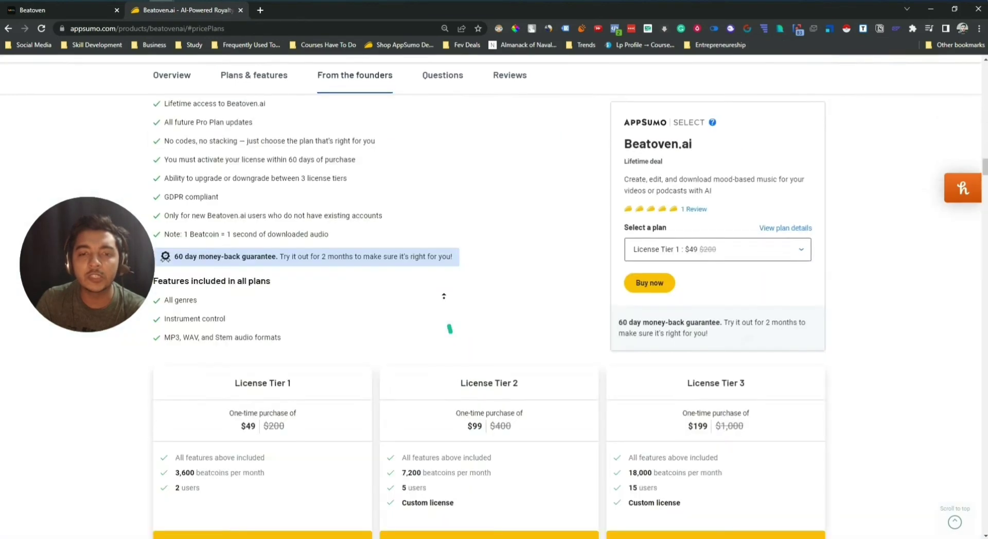